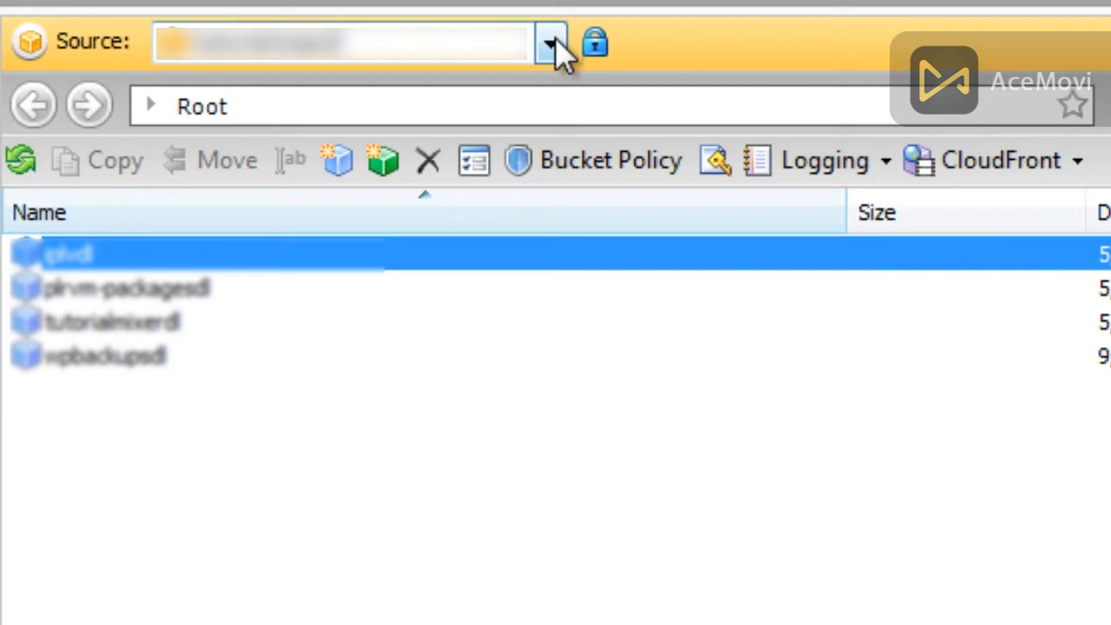
Create a new bucket named testdomaindl with the US Standard location and Standard storage class.
{"action": "left_click", "coordinate": [179, 481]}
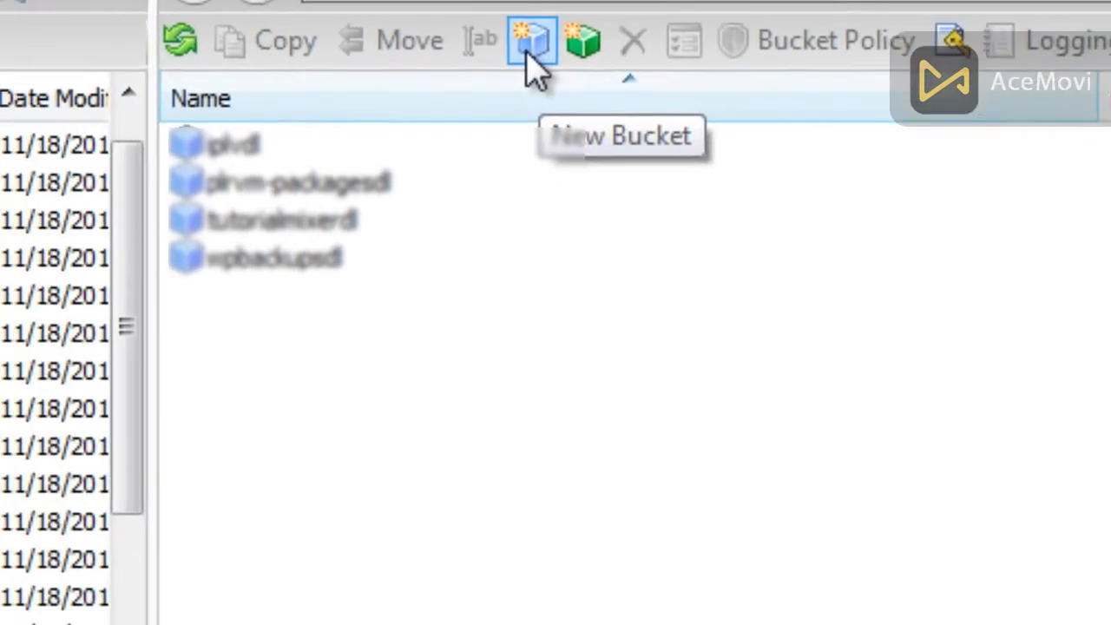
{"action": "left_click", "coordinate": [527, 54]}
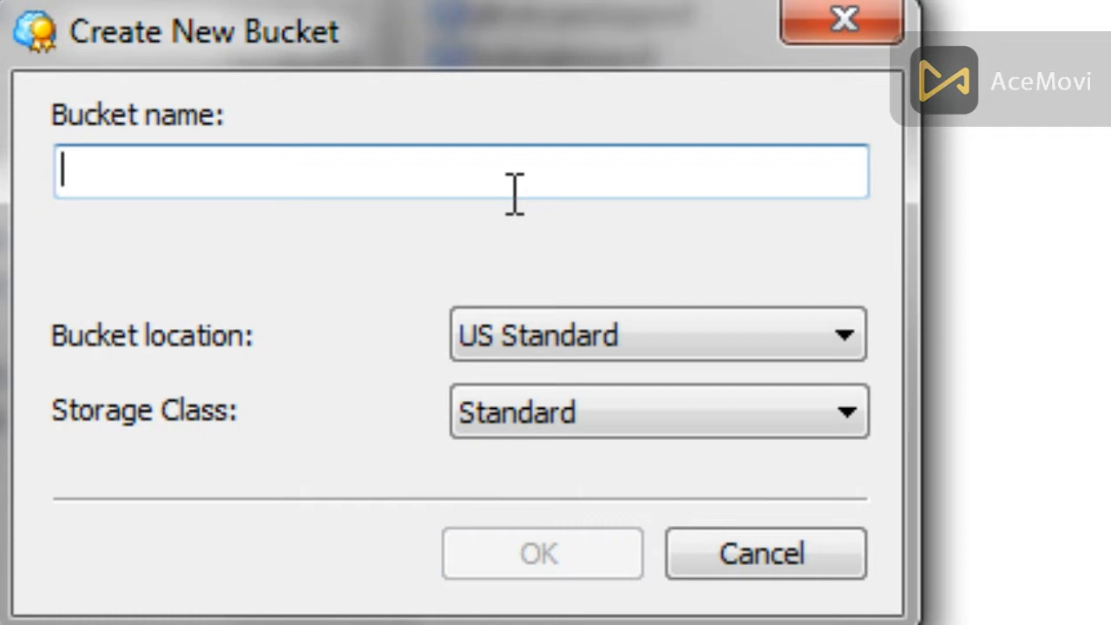
{"action": "type", "text": "testdomaindl"}
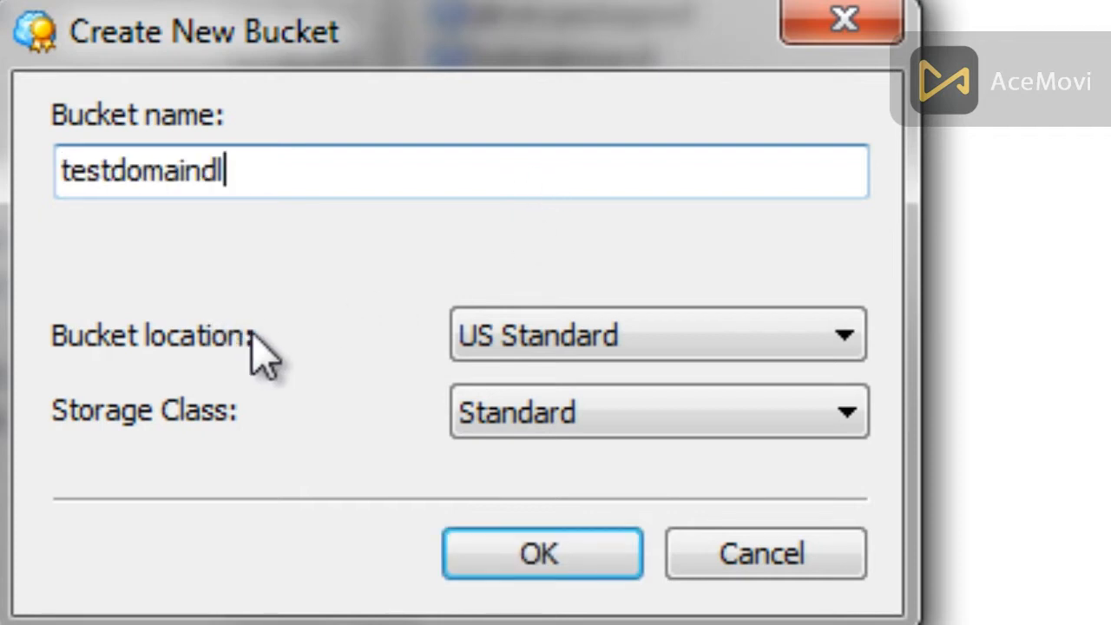
{"action": "left_click", "coordinate": [528, 365]}
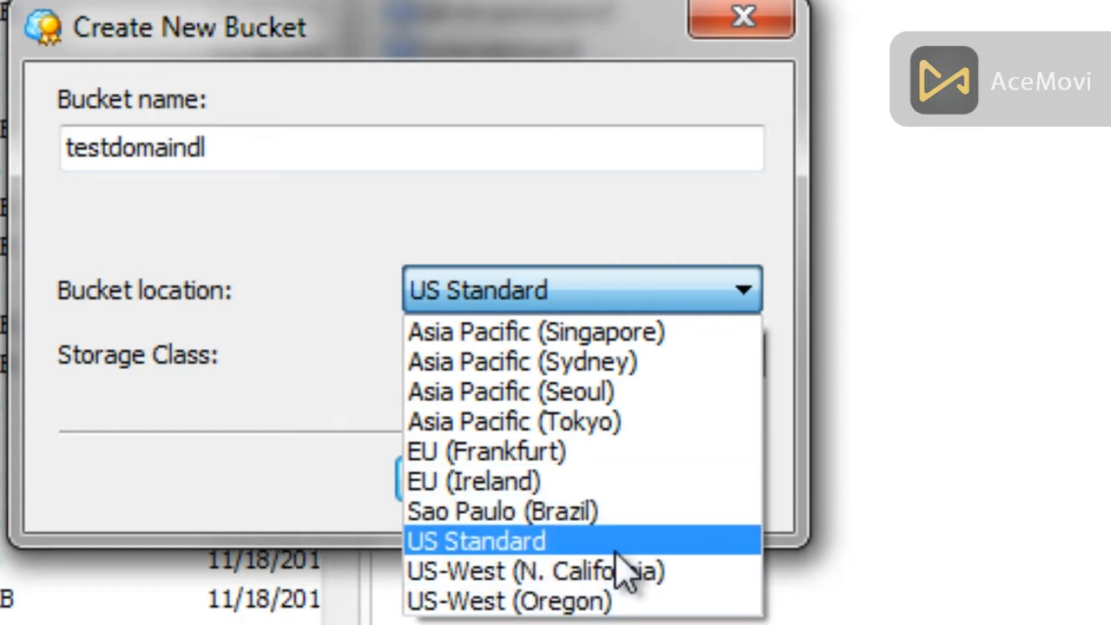
{"action": "left_click", "coordinate": [573, 531]}
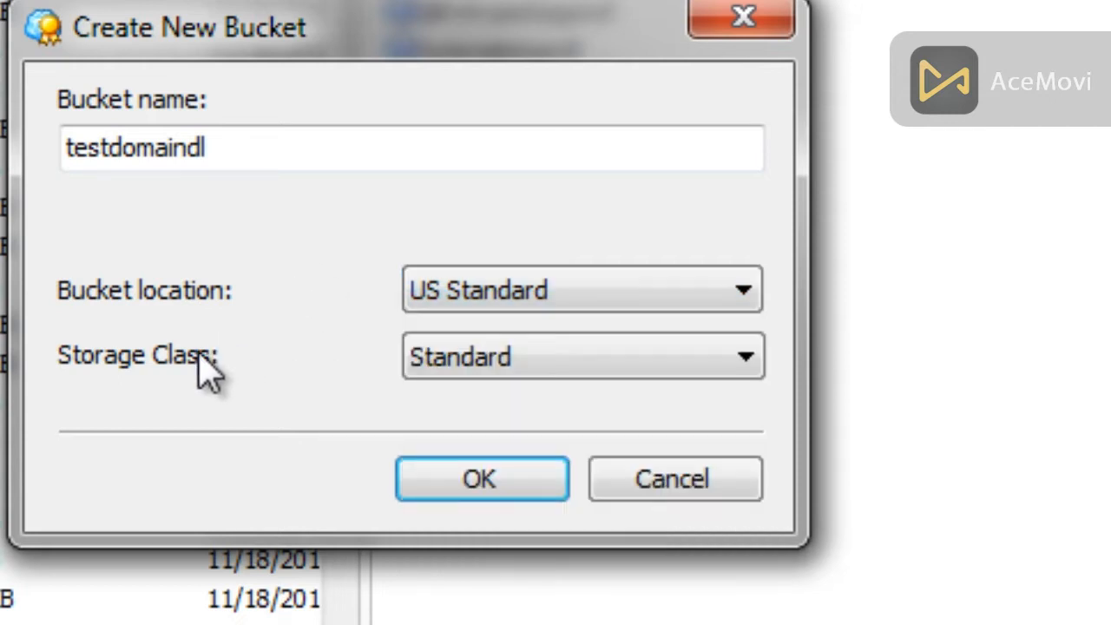
{"action": "left_click", "coordinate": [458, 368]}
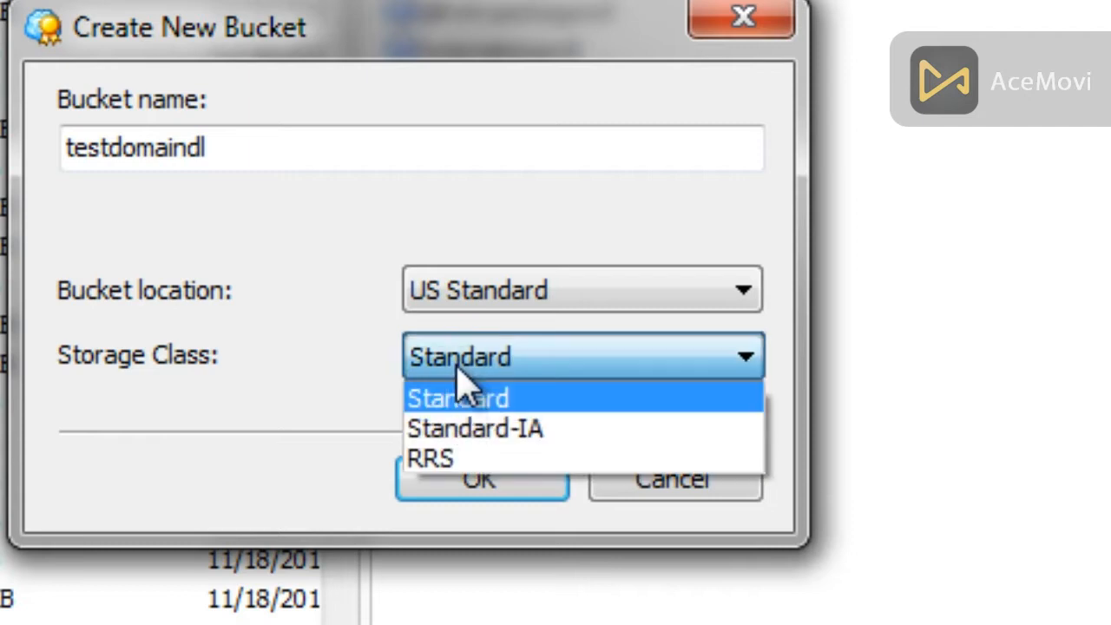
{"action": "left_click", "coordinate": [458, 401]}
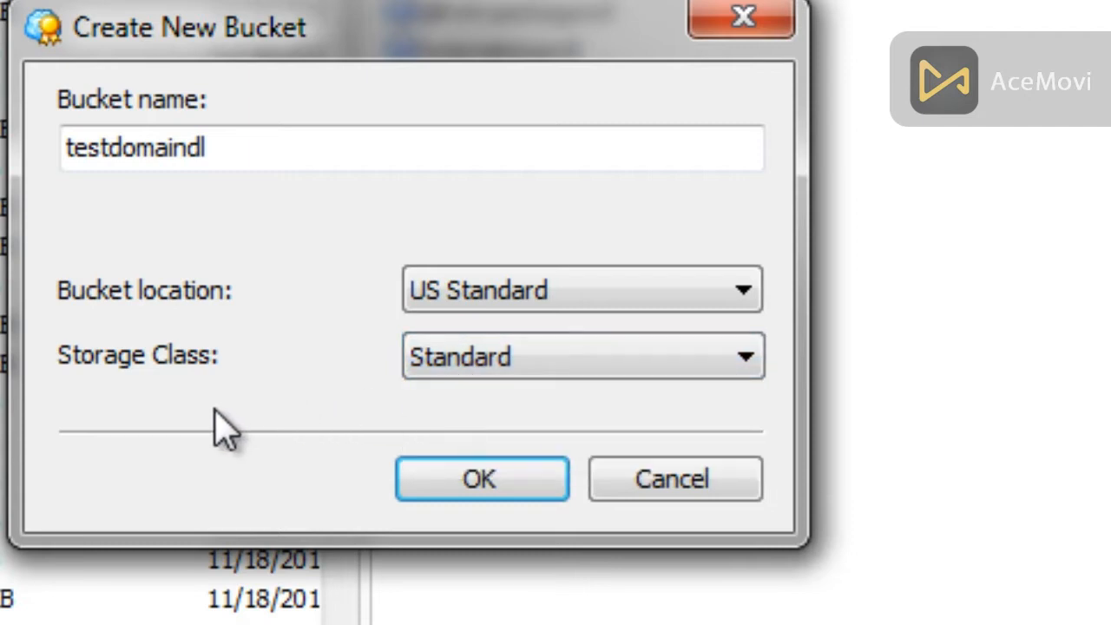
{"action": "left_click", "coordinate": [483, 479]}
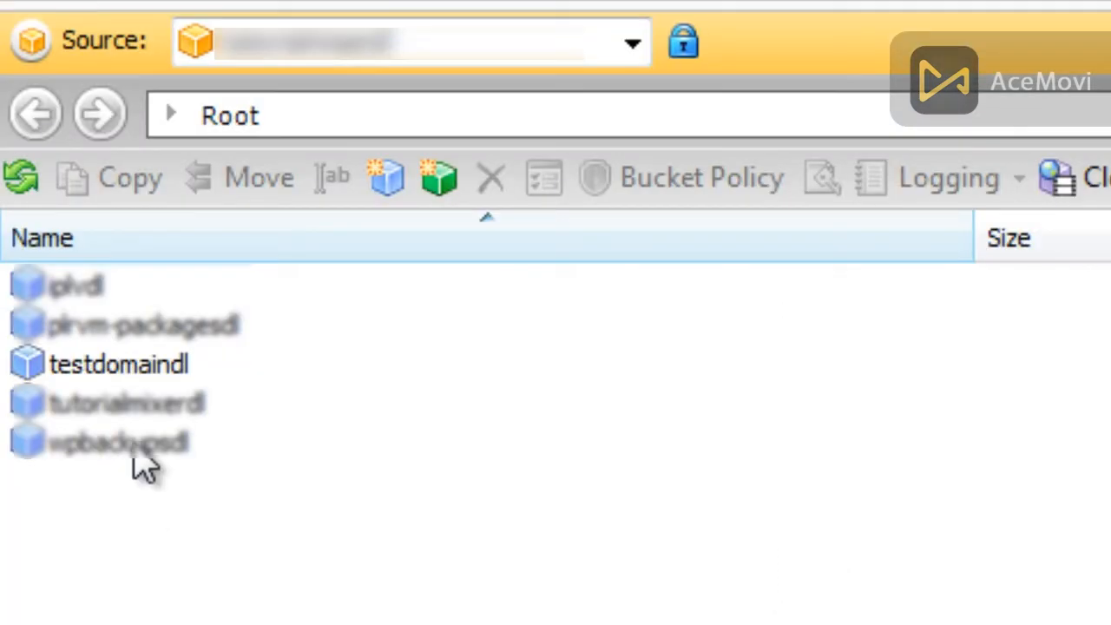
Open the testdomaindl bucket and create a folder named videos inside it.
{"action": "left_click", "coordinate": [137, 365]}
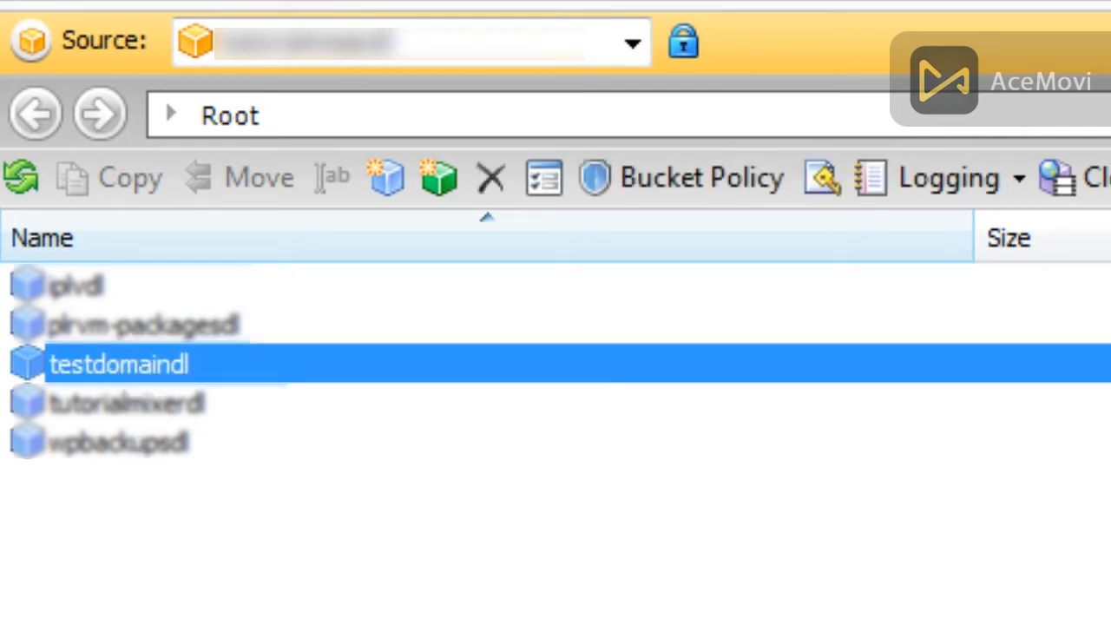
{"action": "double_click", "coordinate": [204, 368]}
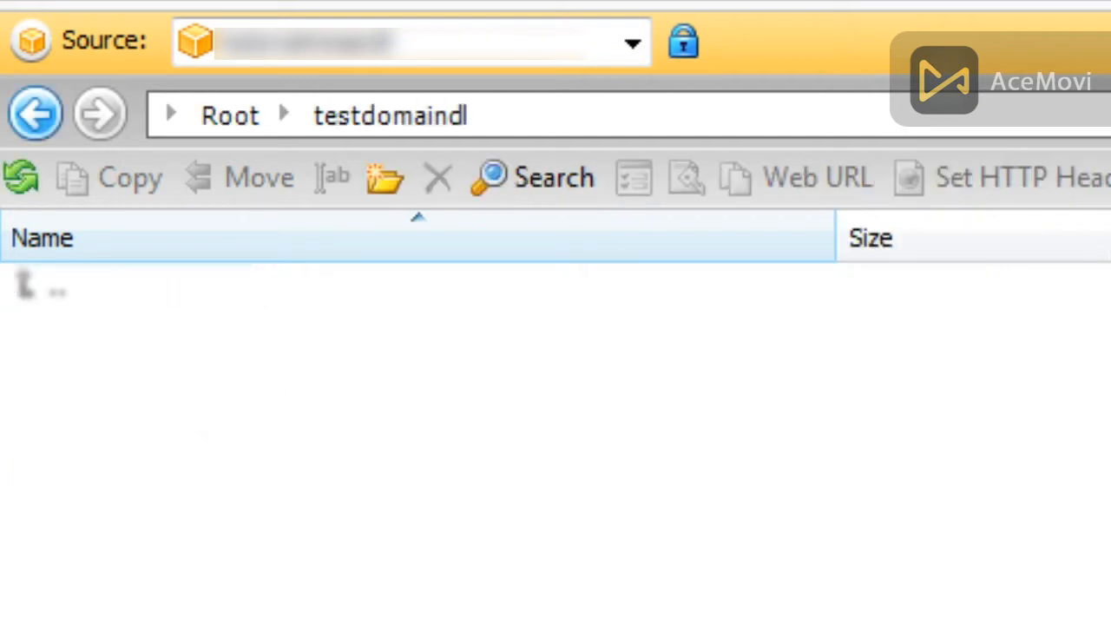
{"action": "left_click", "coordinate": [408, 195]}
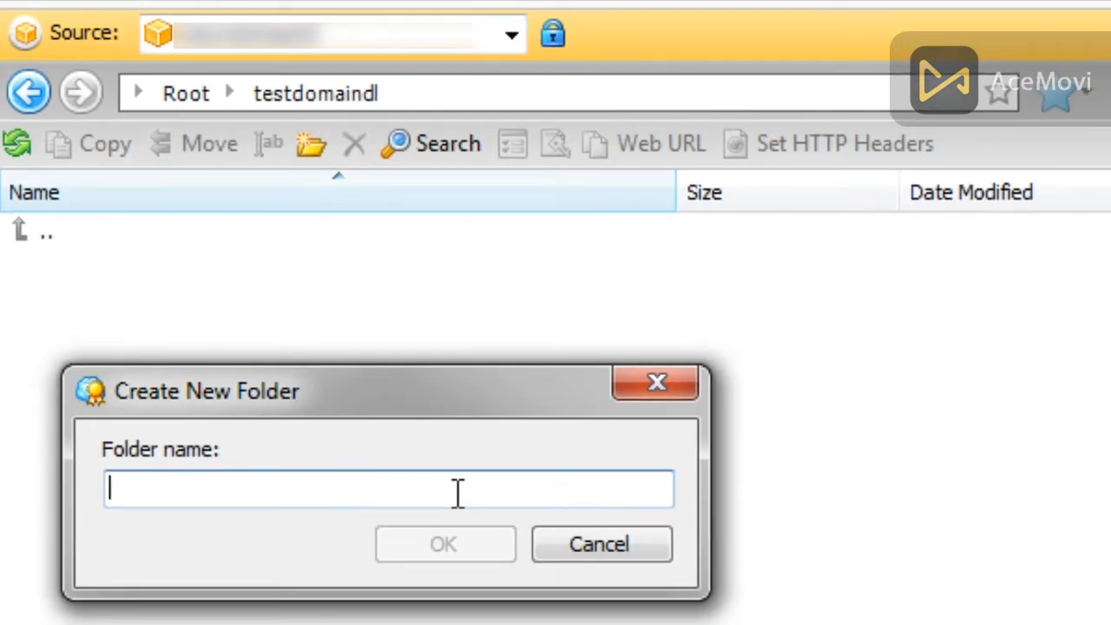
{"action": "type", "text": "videos"}
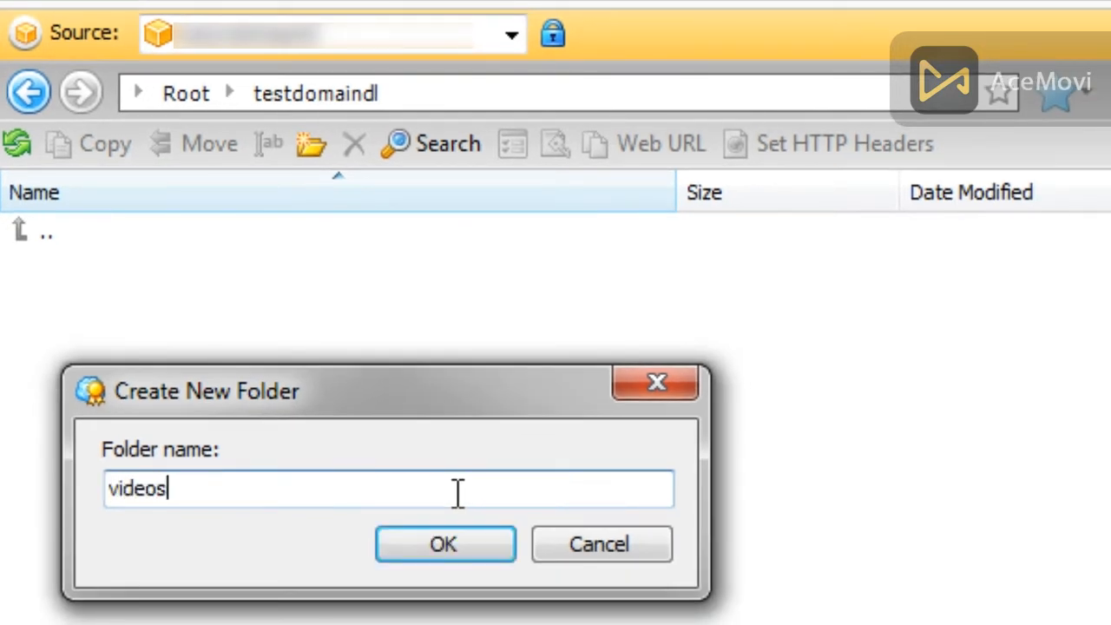
{"action": "left_click", "coordinate": [430, 547]}
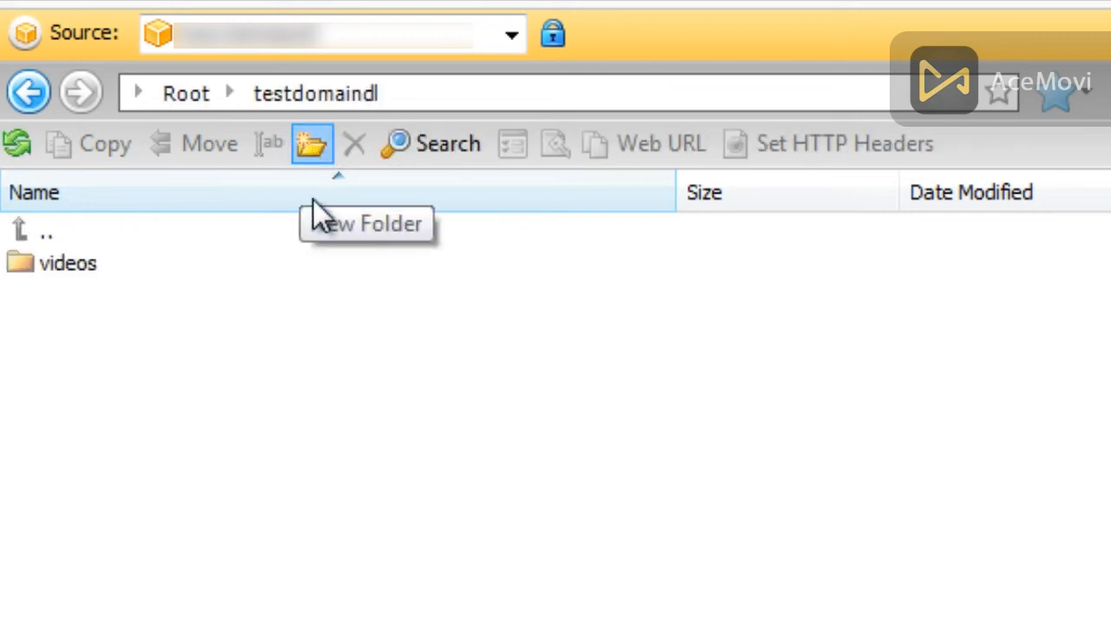
Add the folders audios and images to the testdomaindl bucket, and open the audios folder.
{"action": "left_click", "coordinate": [312, 146]}
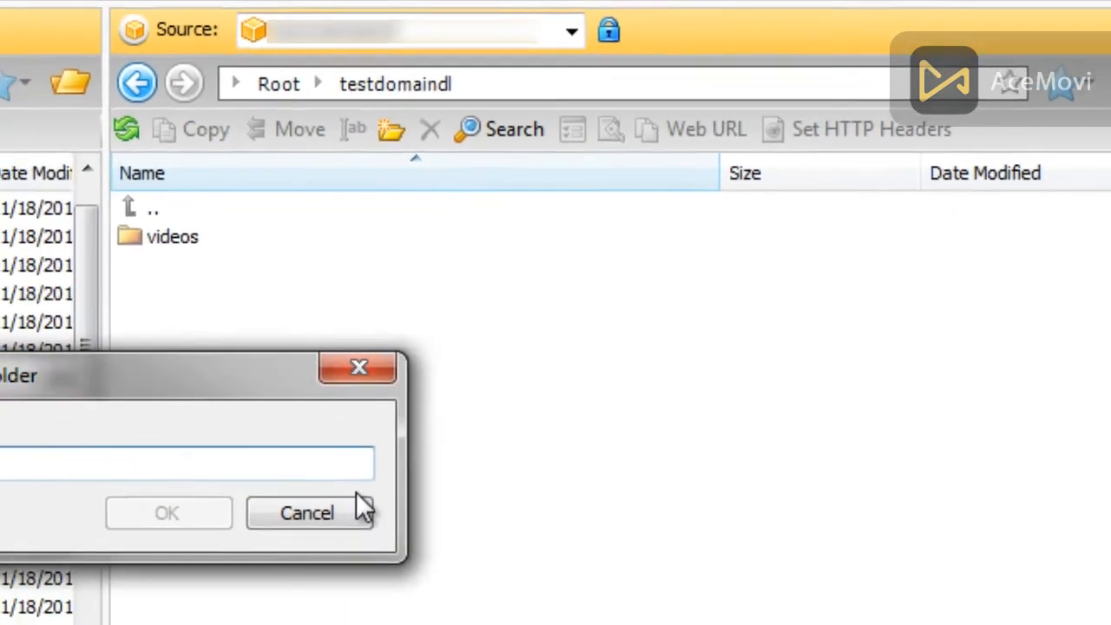
{"action": "type", "text": "audios"}
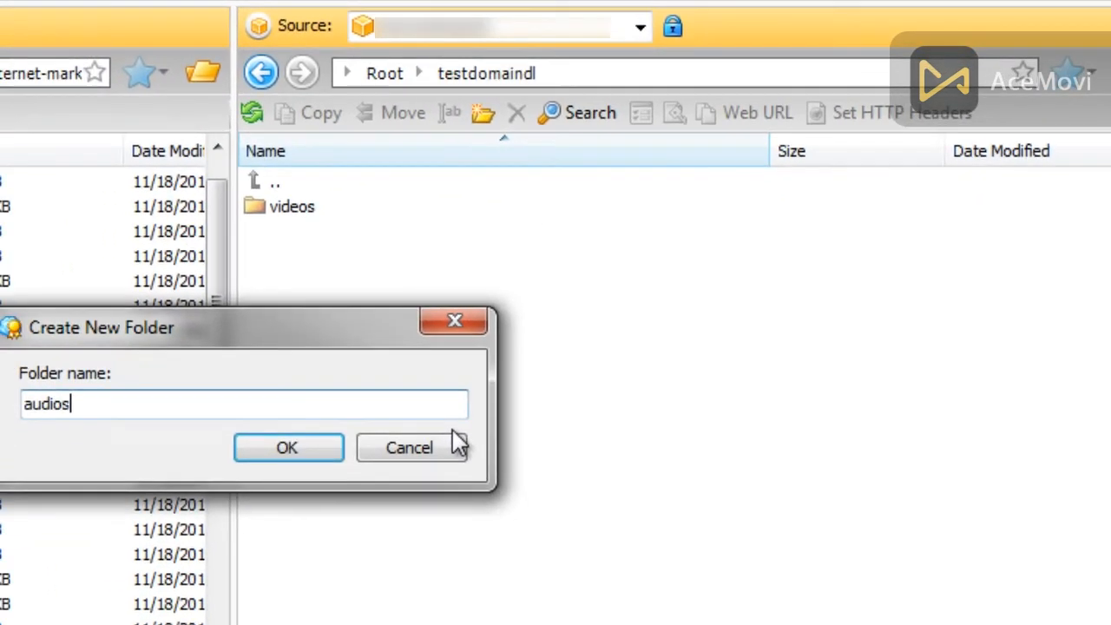
{"action": "key", "text": "Return"}
{"action": "left_click", "coordinate": [479, 114]}
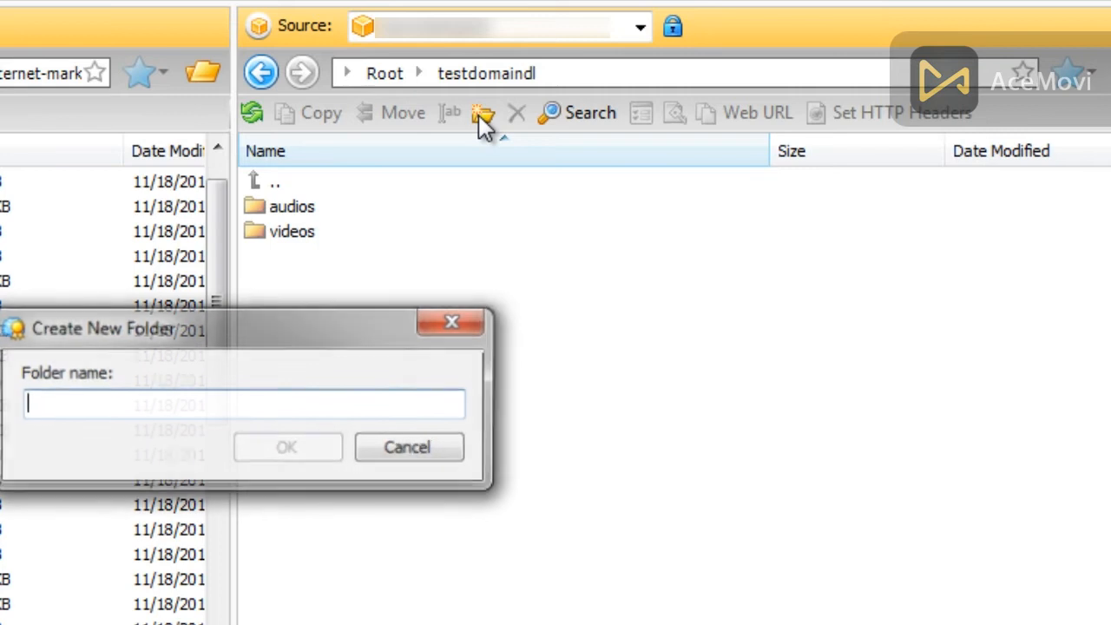
{"action": "type", "text": "images"}
{"action": "key", "text": "Return"}
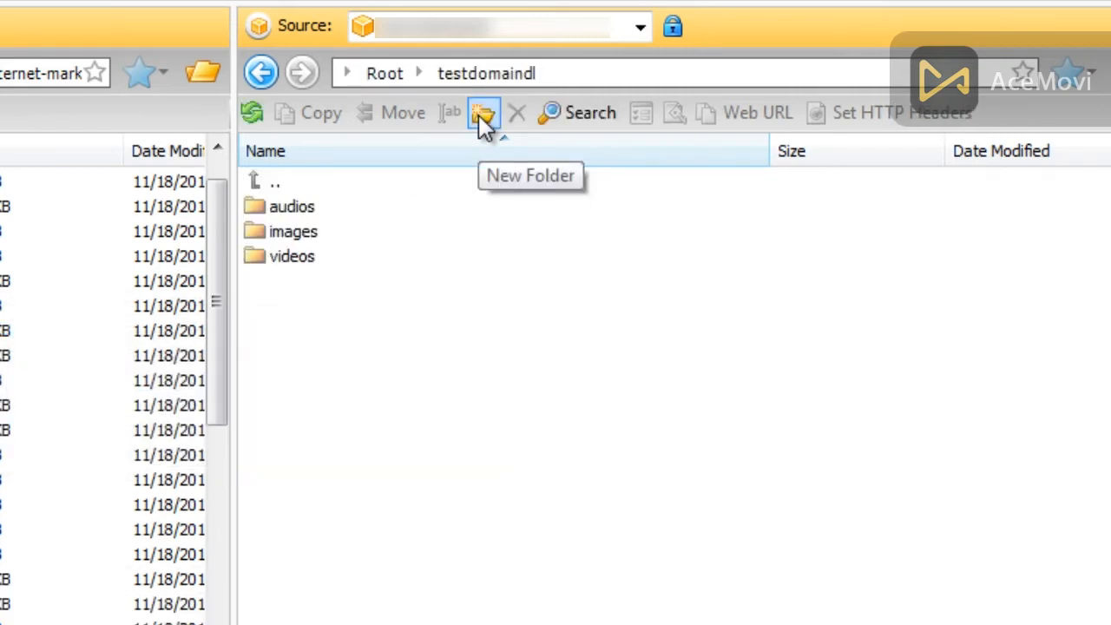
{"action": "double_click", "coordinate": [323, 206]}
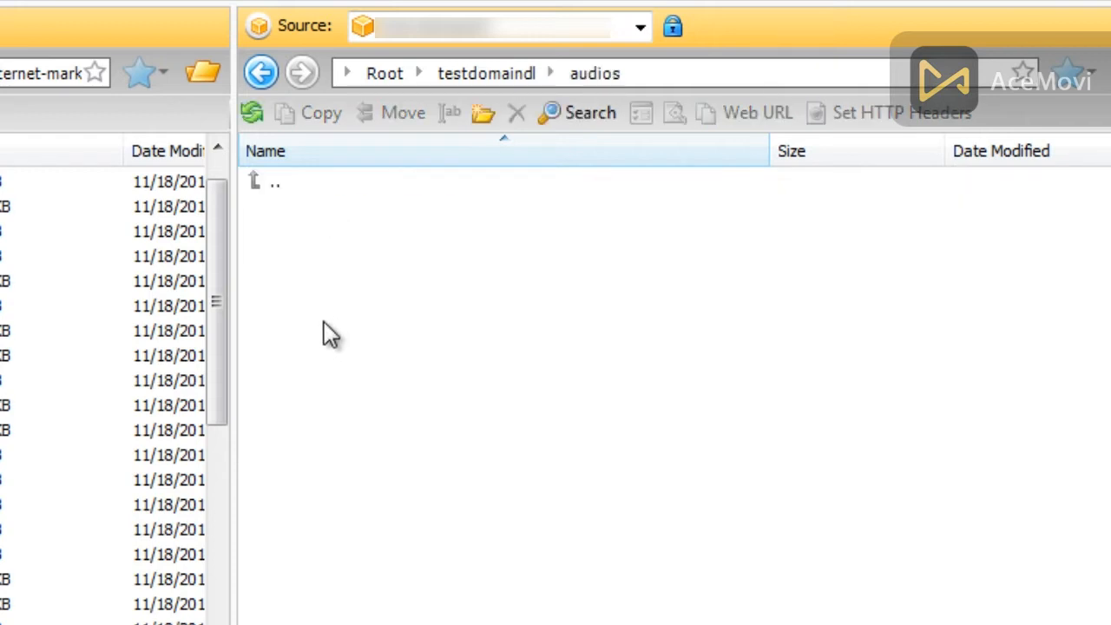
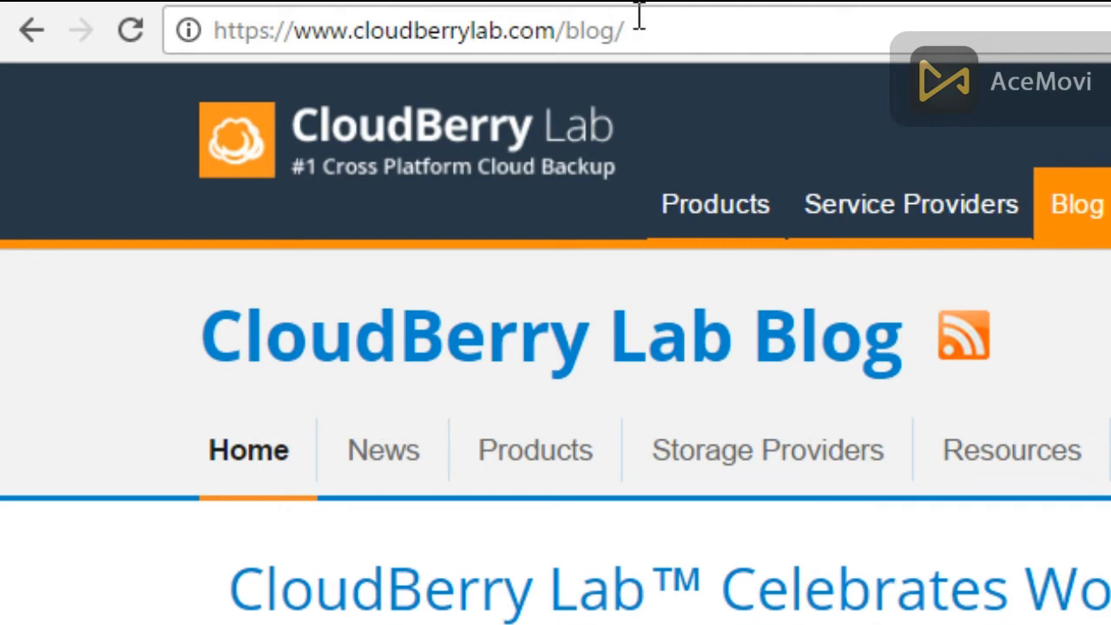
Switch to the browser and search the CloudBerry Lab blog for "amazon s3 hotlinking".
{"action": "left_click", "coordinate": [727, 30]}
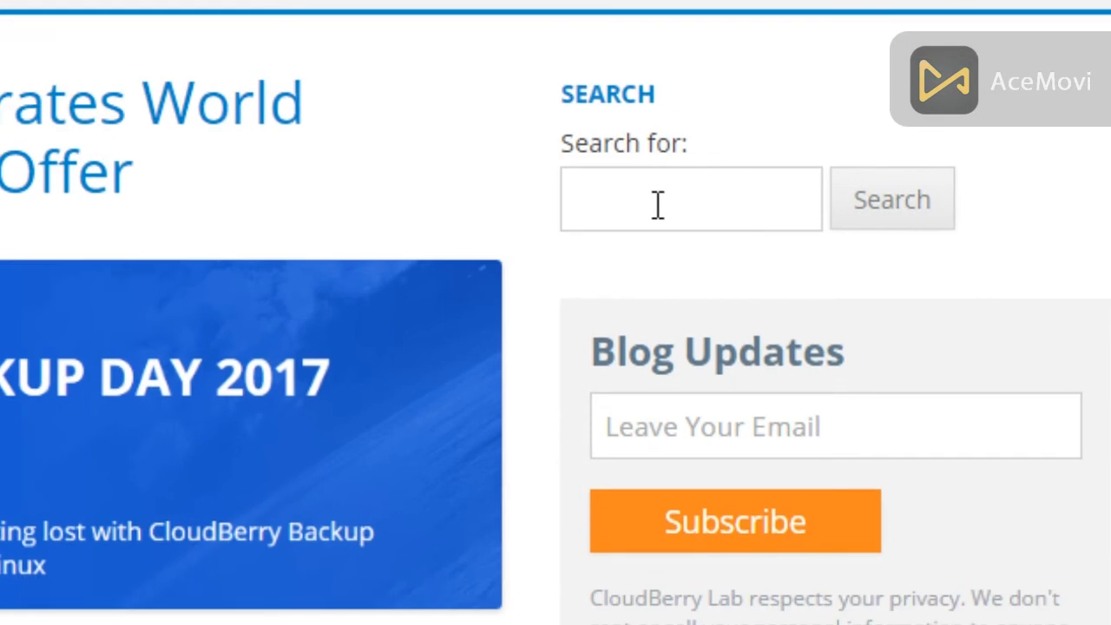
{"action": "left_click", "coordinate": [657, 206]}
{"action": "right_click", "coordinate": [635, 203]}
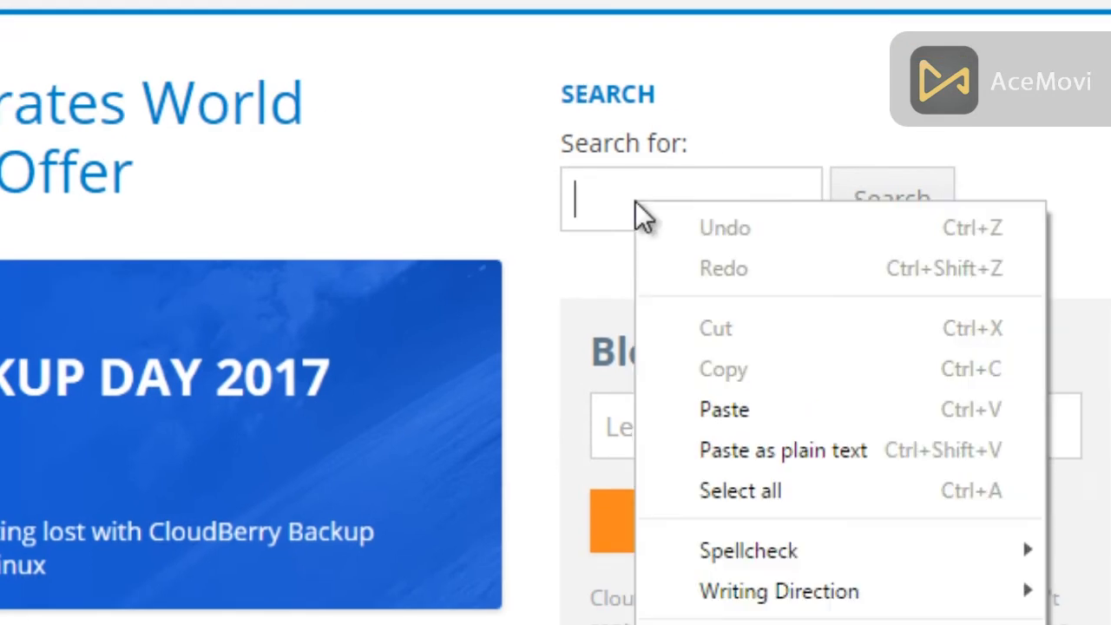
{"action": "left_click", "coordinate": [737, 409]}
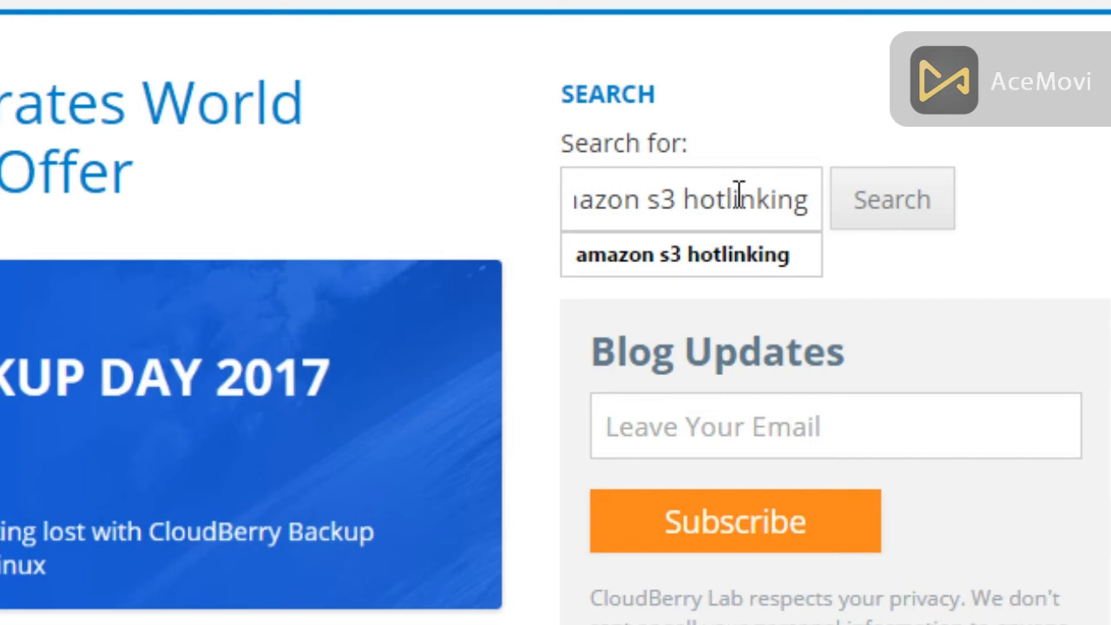
{"action": "left_click", "coordinate": [794, 243]}
{"action": "left_click", "coordinate": [863, 220]}
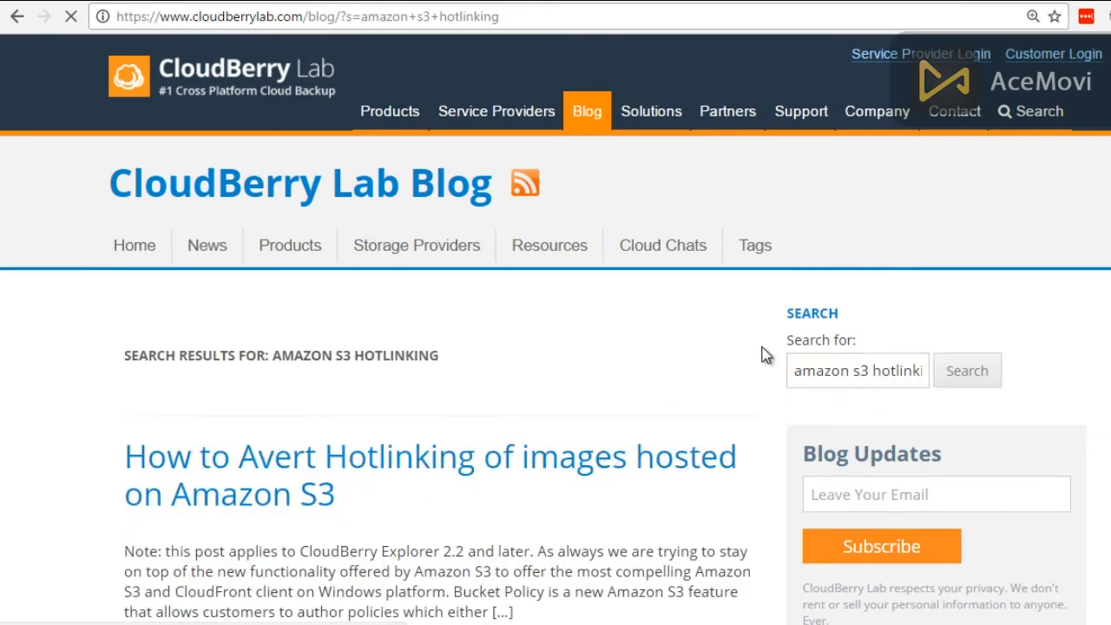
Open the post "How to Avert Hotlinking of images hosted on Amazon S3" and examine its example bucket policy.
{"action": "scroll", "coordinate": [763, 354], "scroll_direction": "down", "scroll_amount": 2}
{"action": "scroll", "coordinate": [764, 355], "scroll_direction": "down", "scroll_amount": 3}
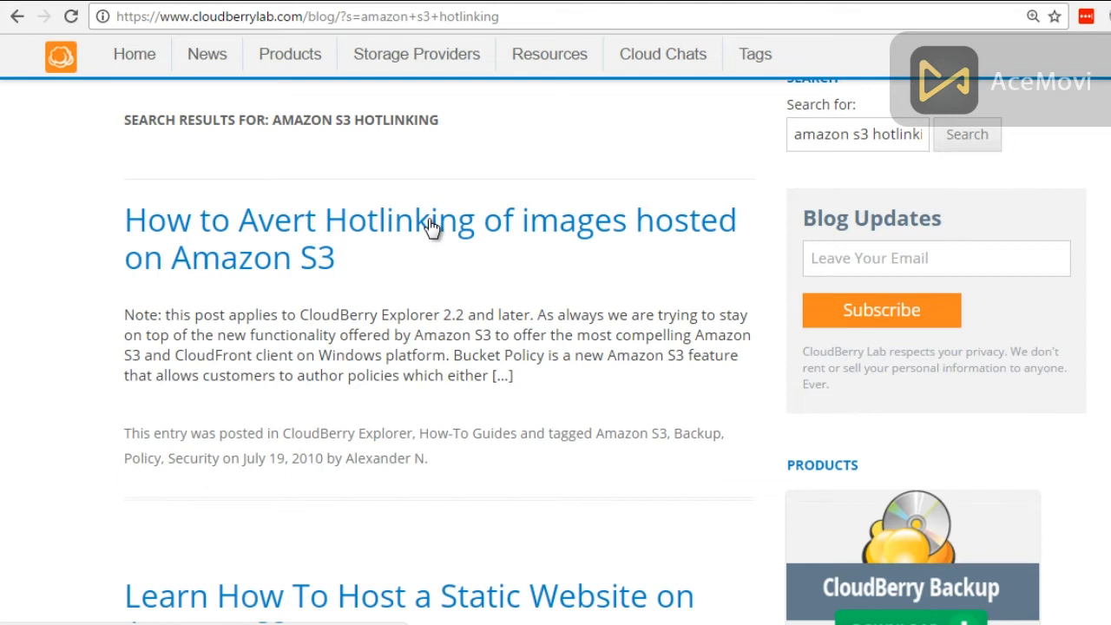
{"action": "left_click", "coordinate": [432, 224]}
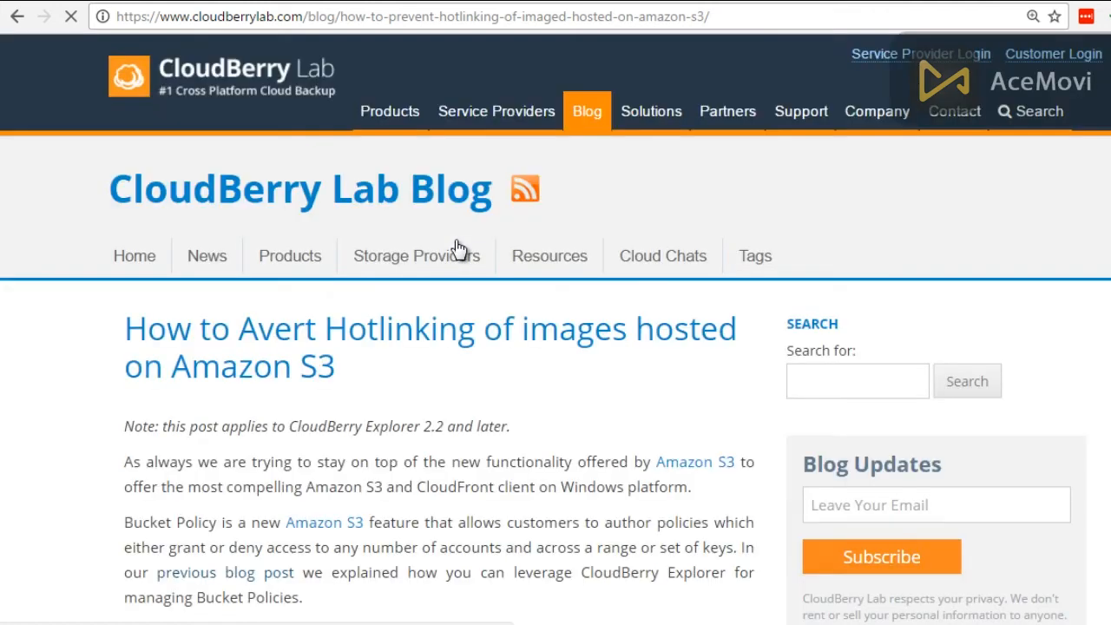
{"action": "mouse_move", "coordinate": [459, 254]}
{"action": "scroll", "coordinate": [250, 391], "scroll_direction": "down", "scroll_amount": 6}
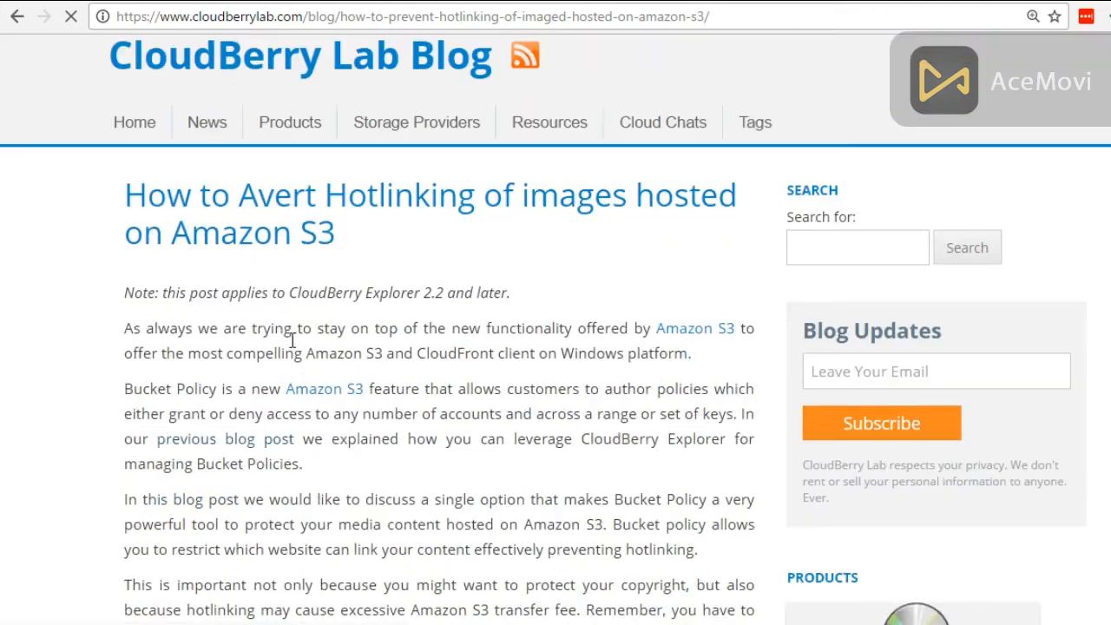
{"action": "scroll", "coordinate": [291, 347], "scroll_direction": "down", "scroll_amount": 5}
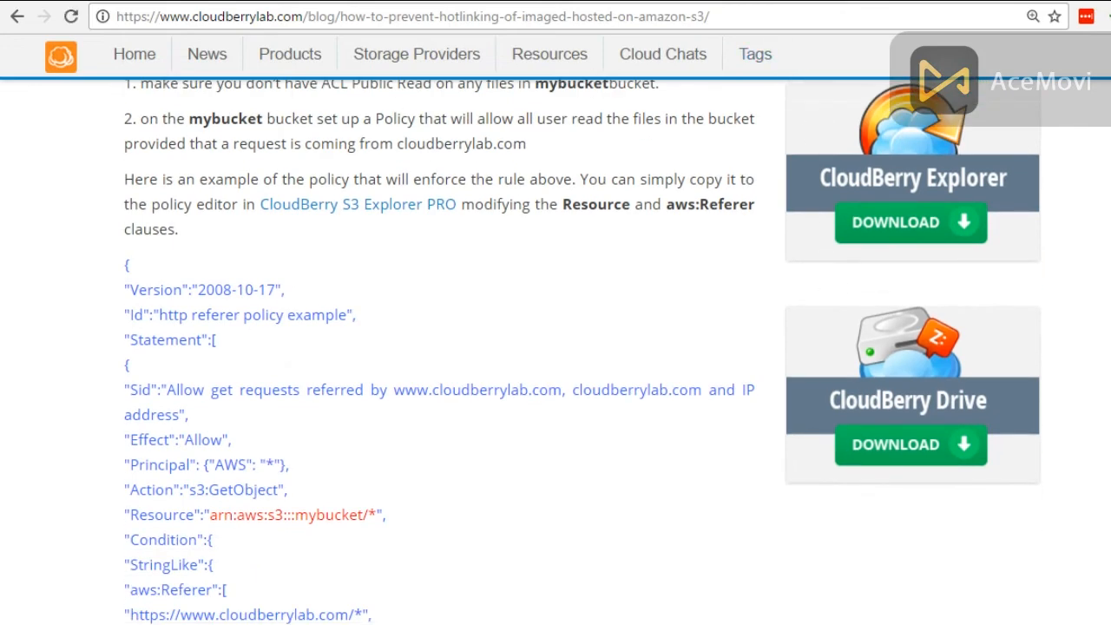
{"action": "scroll", "coordinate": [816, 296], "scroll_direction": "down", "scroll_amount": 20}
{"action": "scroll", "coordinate": [555, 347], "scroll_direction": "up", "scroll_amount": 15}
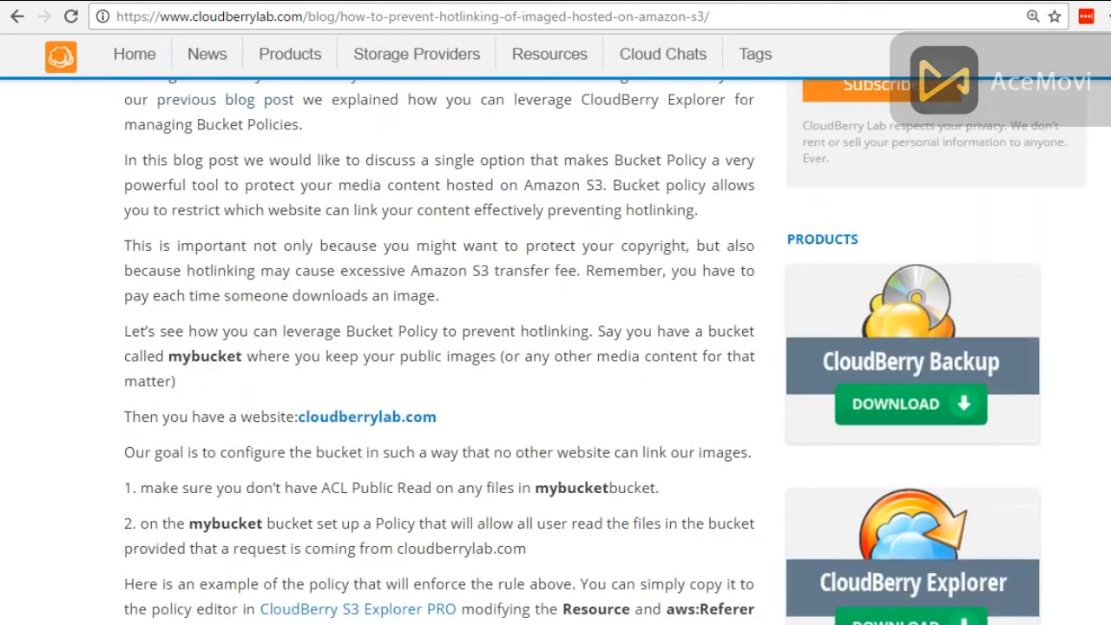
{"action": "scroll", "coordinate": [556, 348], "scroll_direction": "down", "scroll_amount": 6}
{"action": "scroll", "coordinate": [404, 287], "scroll_direction": "up", "scroll_amount": 3}
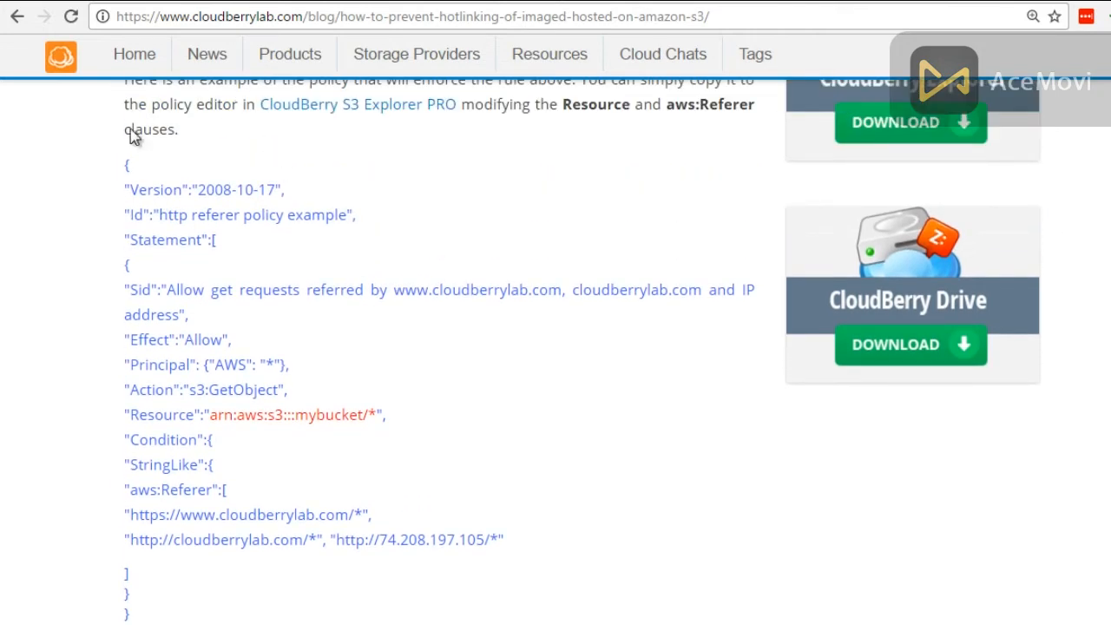
Copy the complete example bucket policy script from the blog post, from the opening brace to the final closing brace.
{"action": "left_click_drag", "start_coordinate": [121, 174], "coordinate": [283, 451]}
{"action": "left_click", "coordinate": [218, 477]}
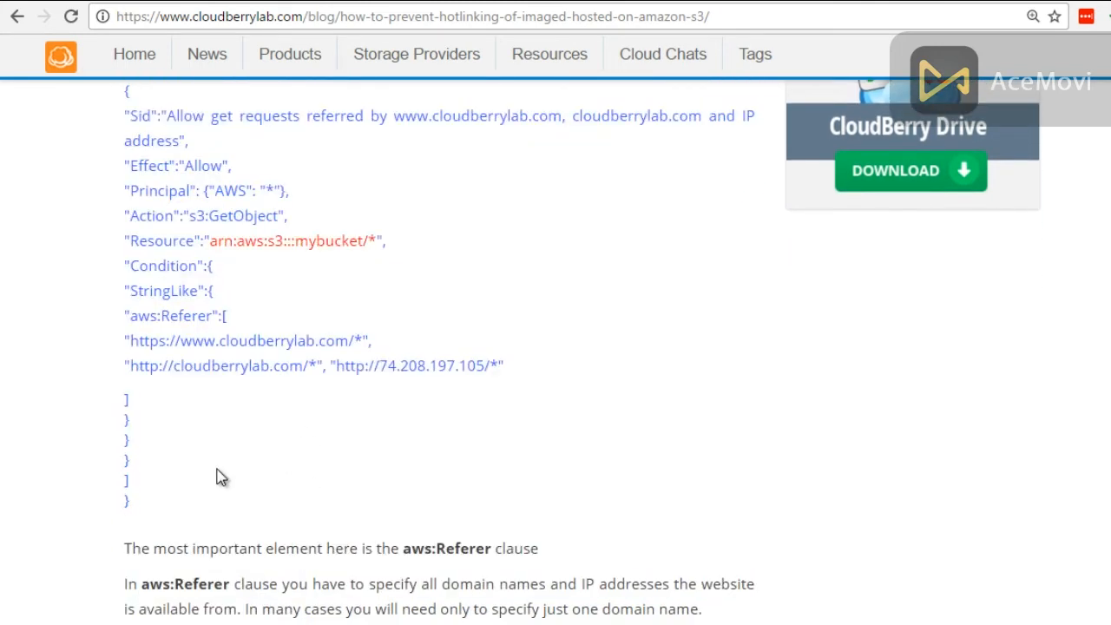
{"action": "scroll", "coordinate": [137, 499], "scroll_direction": "up", "scroll_amount": 3}
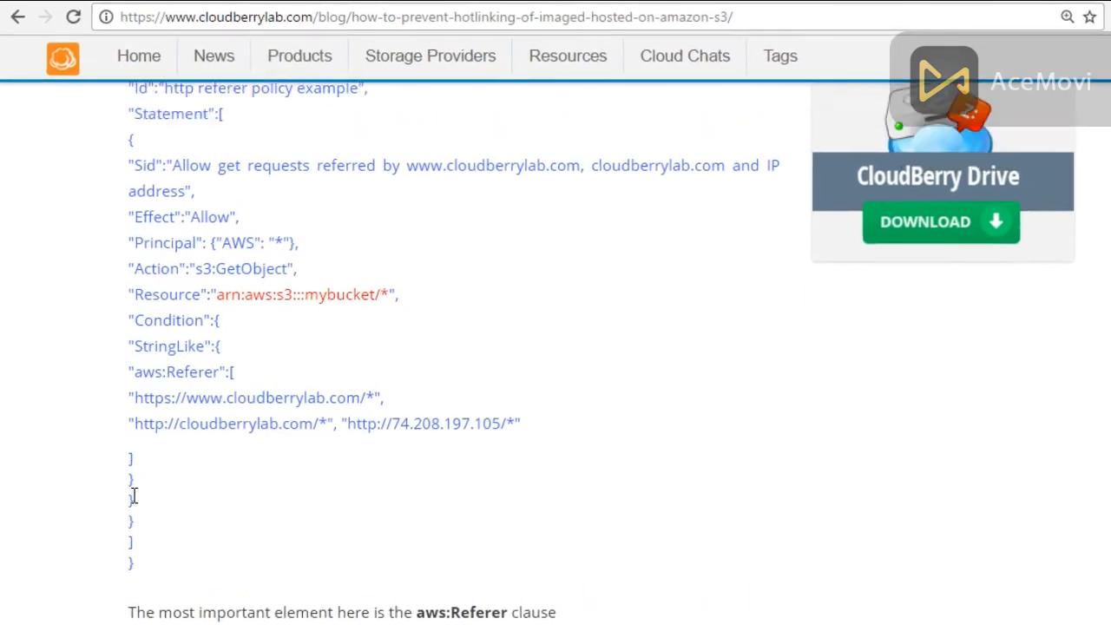
{"action": "left_click_drag", "start_coordinate": [126, 187], "coordinate": [143, 153]}
{"action": "right_click", "coordinate": [140, 144]}
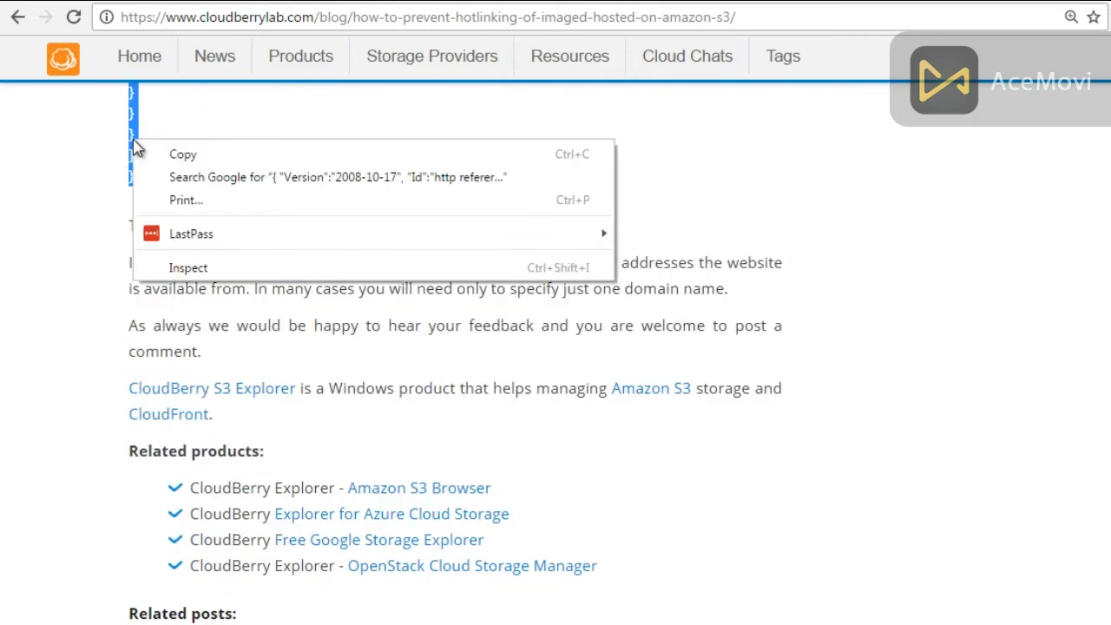
{"action": "left_click", "coordinate": [149, 152]}
{"action": "scroll", "coordinate": [227, 203], "scroll_direction": "up", "scroll_amount": 5}
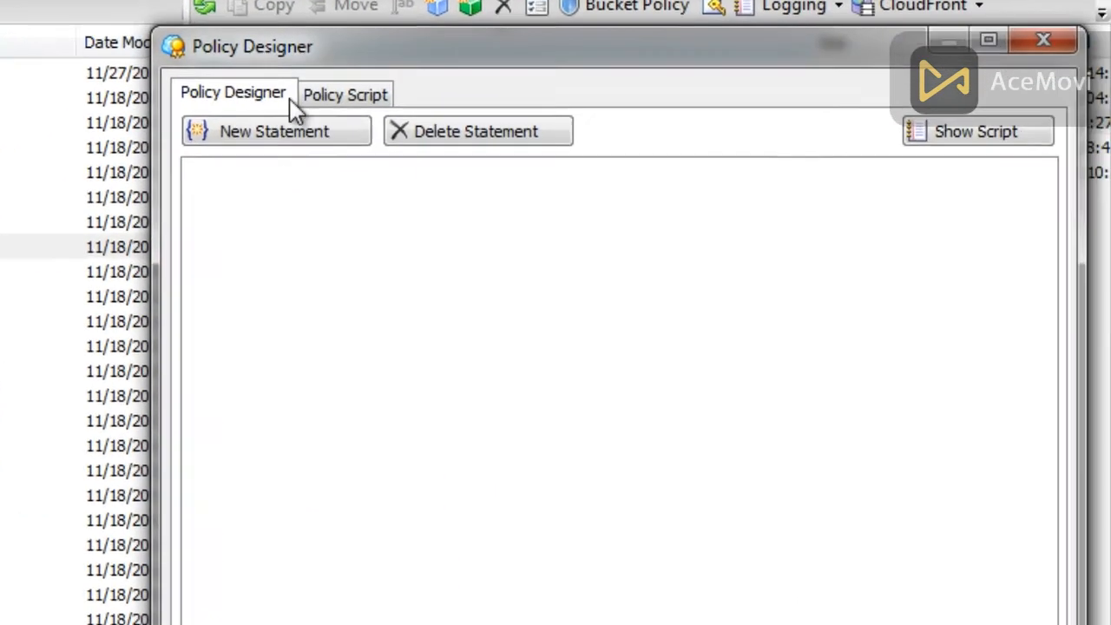
Show the bucket's policy as a script, and switch to Word to paste the copied example policy into a blank document.
{"action": "left_click", "coordinate": [314, 96]}
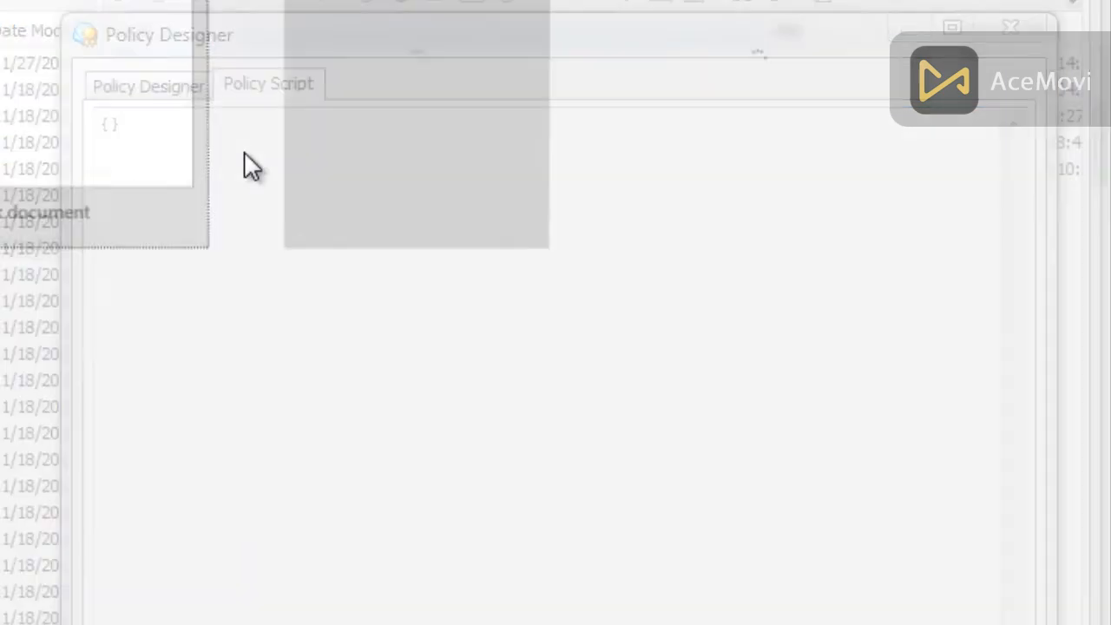
{"action": "left_click", "coordinate": [128, 39]}
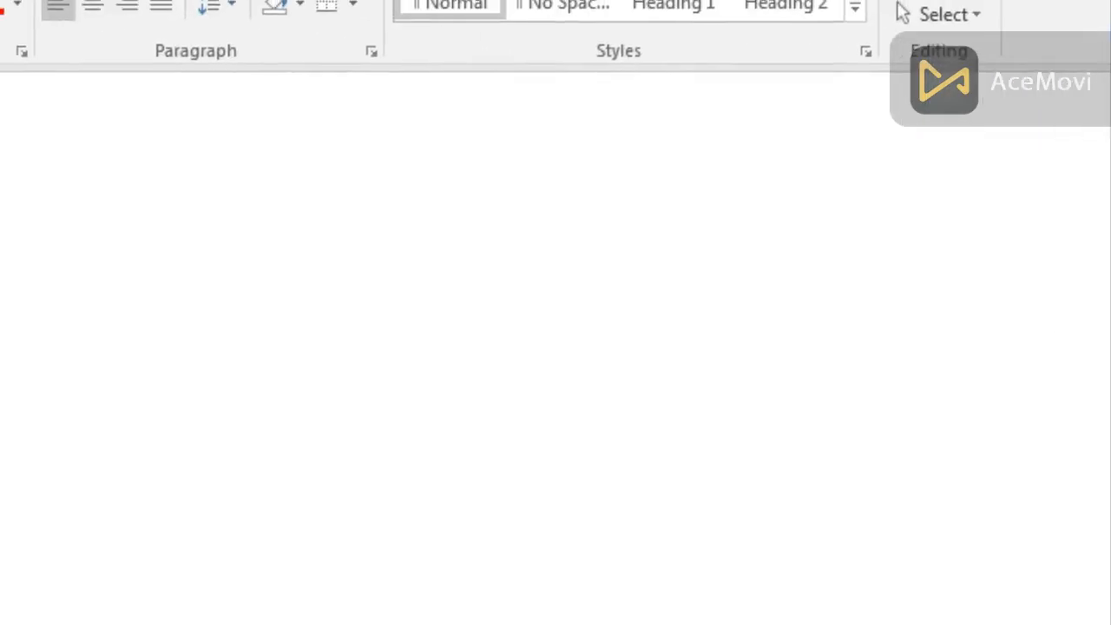
{"action": "left_click_drag", "start_coordinate": [913, 518], "coordinate": [1109, 623]}
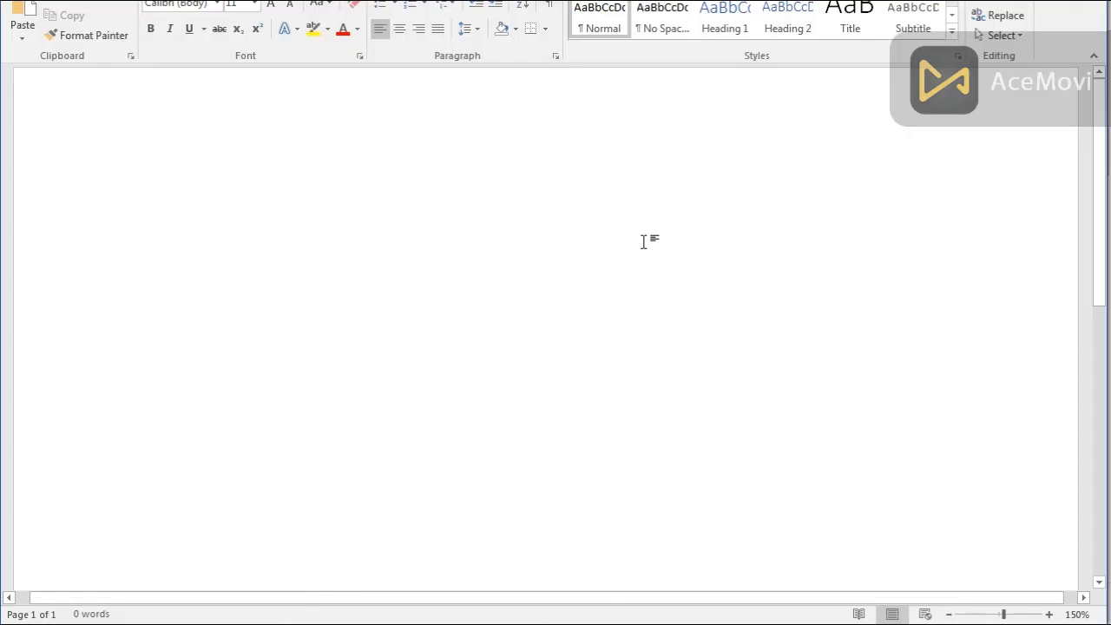
{"action": "key", "text": "ctrl+v"}
{"action": "scroll", "coordinate": [568, 216], "scroll_direction": "up", "scroll_amount": 2}
{"action": "scroll", "coordinate": [569, 216], "scroll_direction": "up", "scroll_amount": 1}
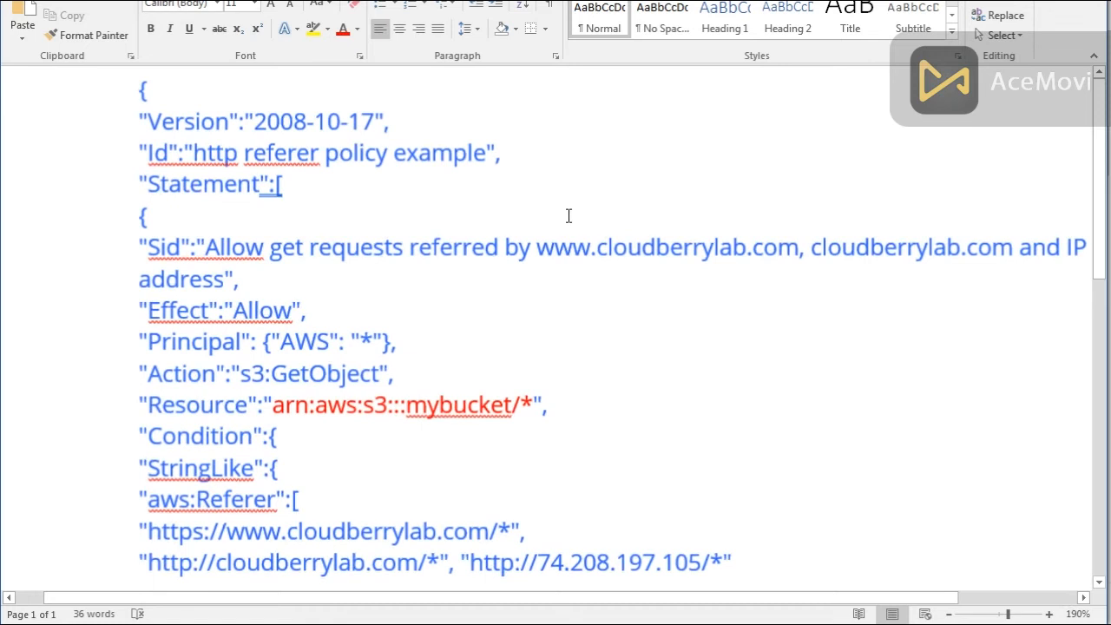
{"action": "scroll", "coordinate": [489, 296], "scroll_direction": "down", "scroll_amount": 1}
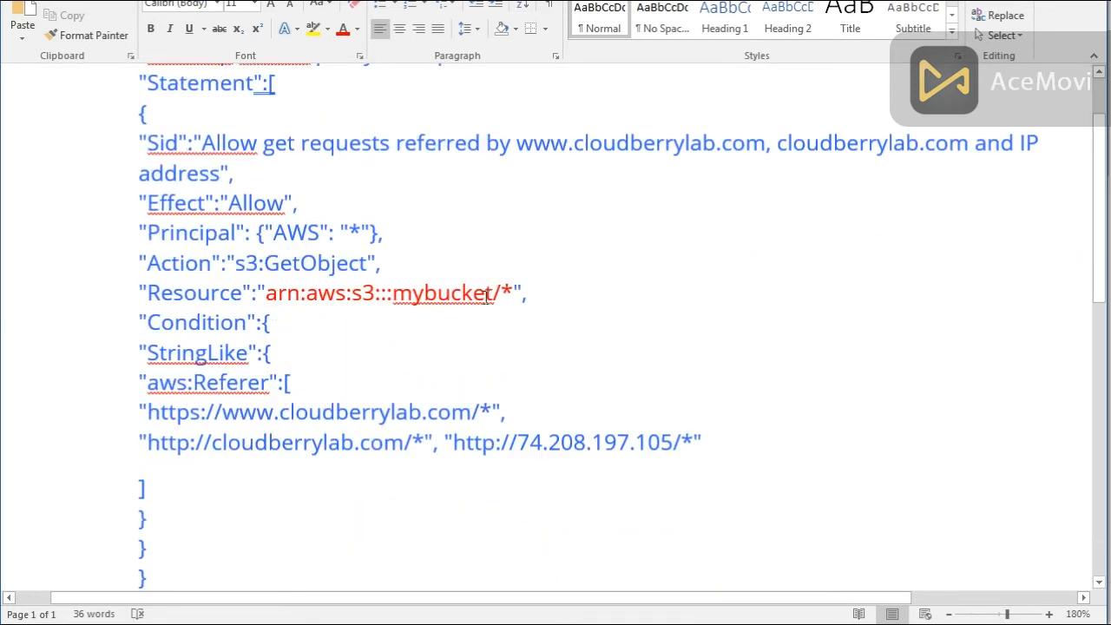
{"action": "left_click_drag", "start_coordinate": [493, 295], "coordinate": [400, 287]}
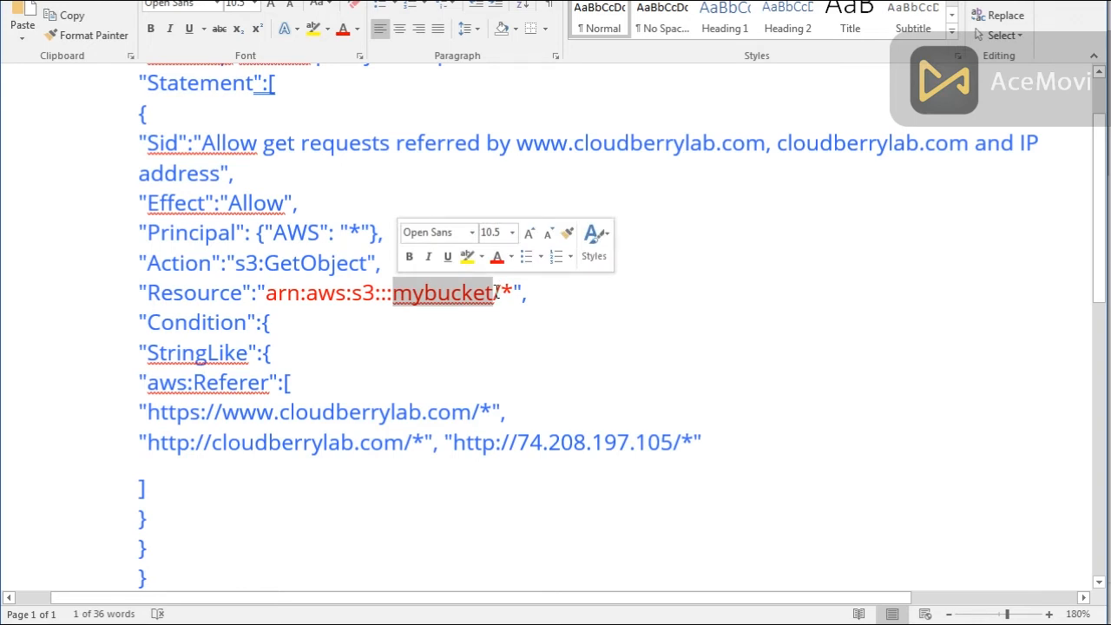
{"action": "type", "text": "testdomaindl"}
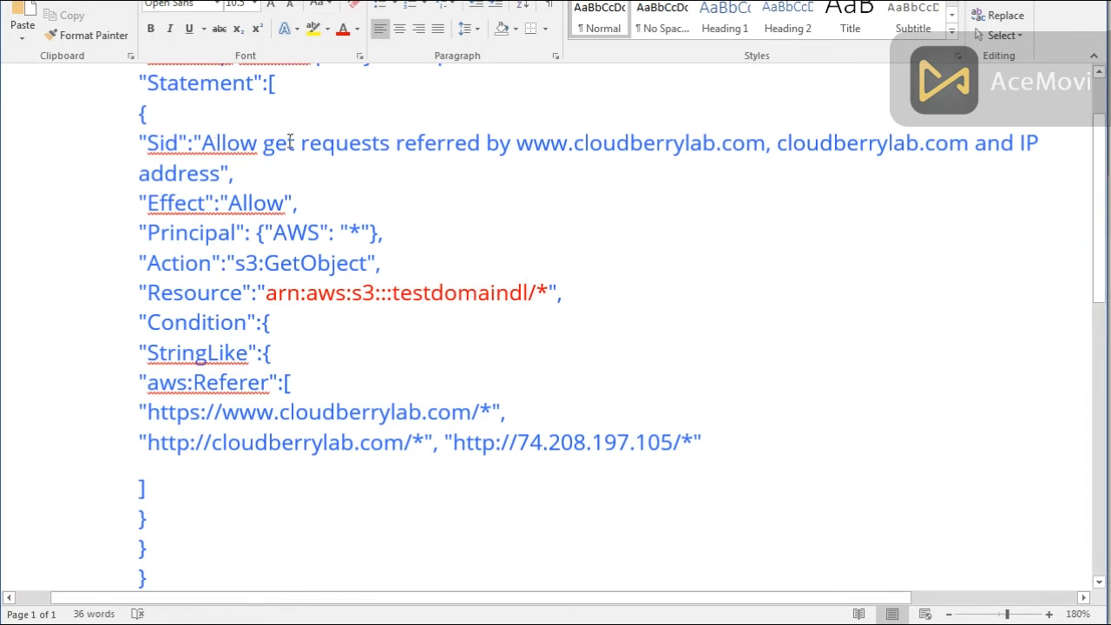
{"action": "left_click", "coordinate": [519, 144]}
{"action": "left_click", "coordinate": [236, 171], "text": "shift"}
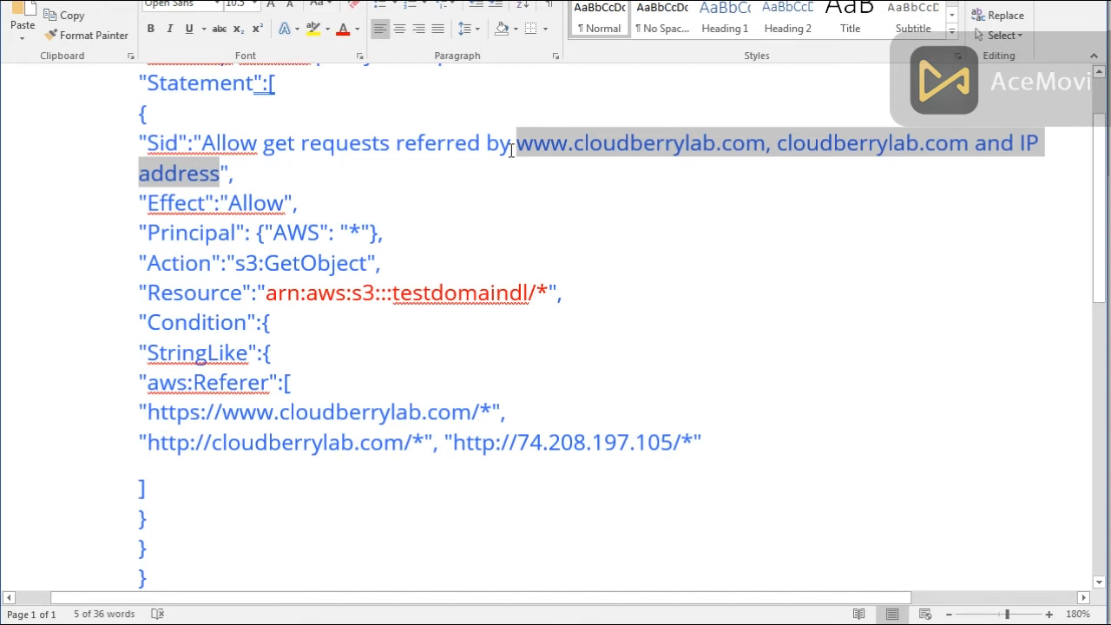
{"action": "type", "text": "www.yourdomain.com"}
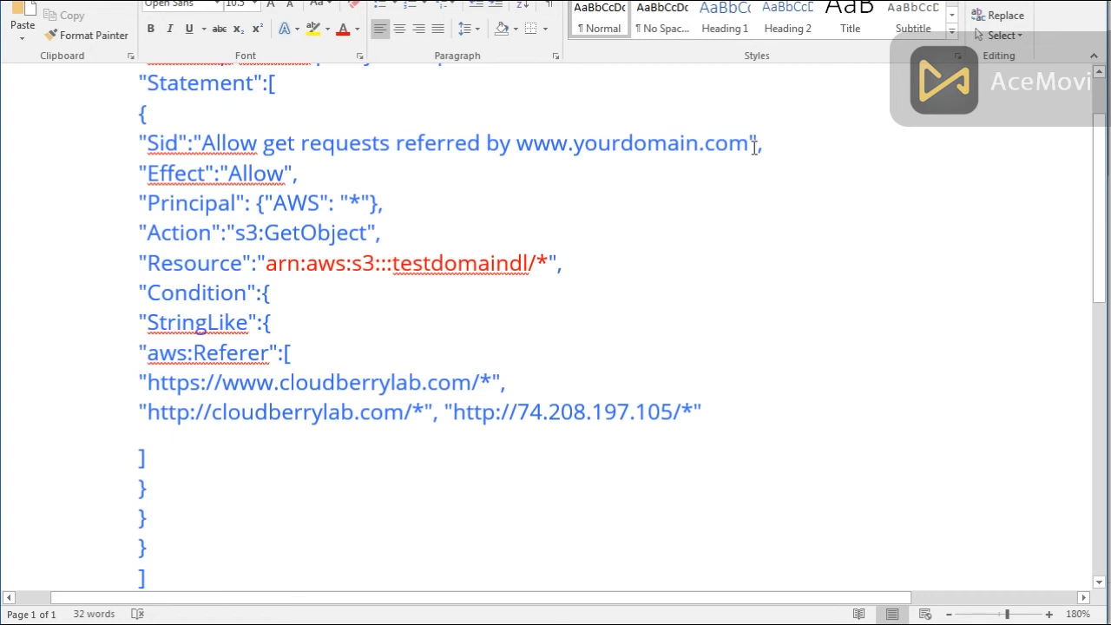
{"action": "scroll", "coordinate": [422, 295], "scroll_direction": "down", "scroll_amount": 1}
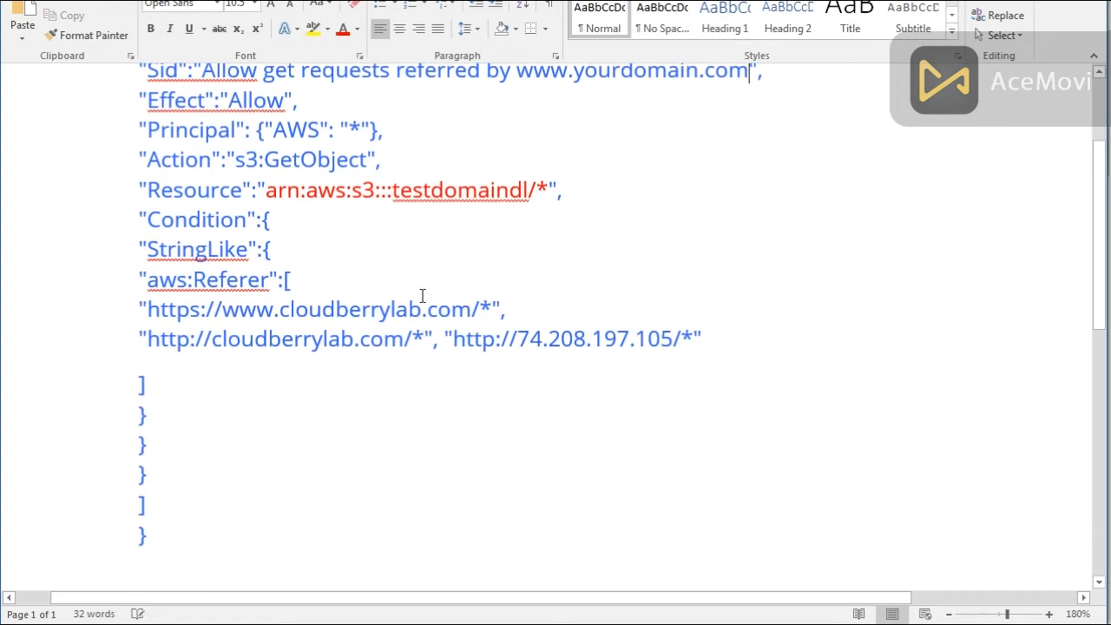
{"action": "scroll", "coordinate": [422, 295], "scroll_direction": "down", "scroll_amount": 1}
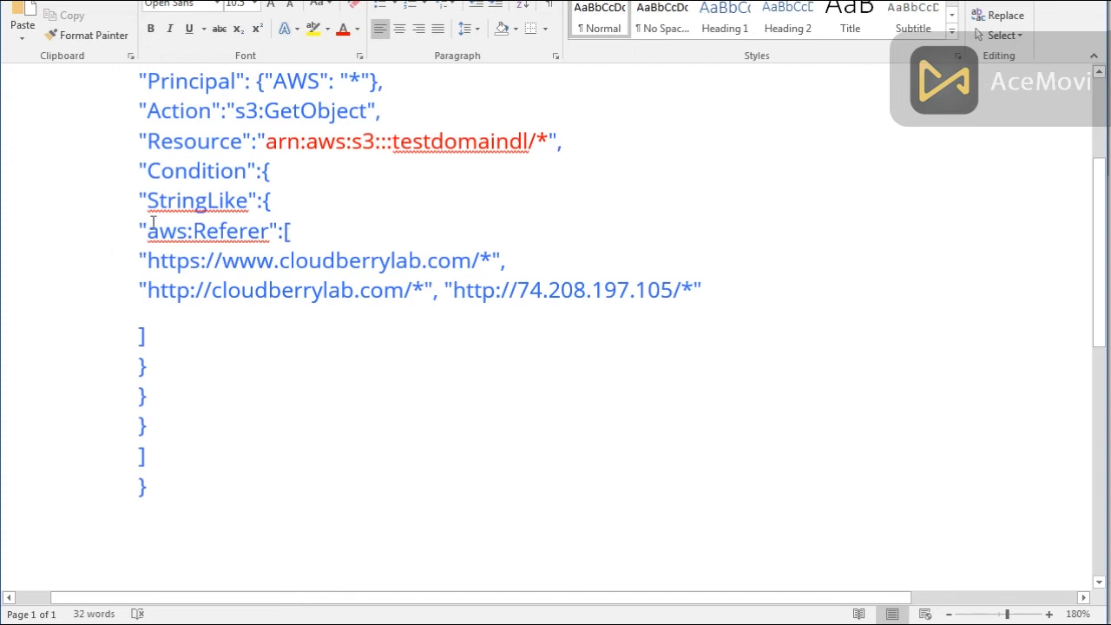
{"action": "left_click_drag", "start_coordinate": [151, 263], "coordinate": [481, 265]}
{"action": "scroll", "coordinate": [347, 322], "scroll_direction": "up", "scroll_amount": 1}
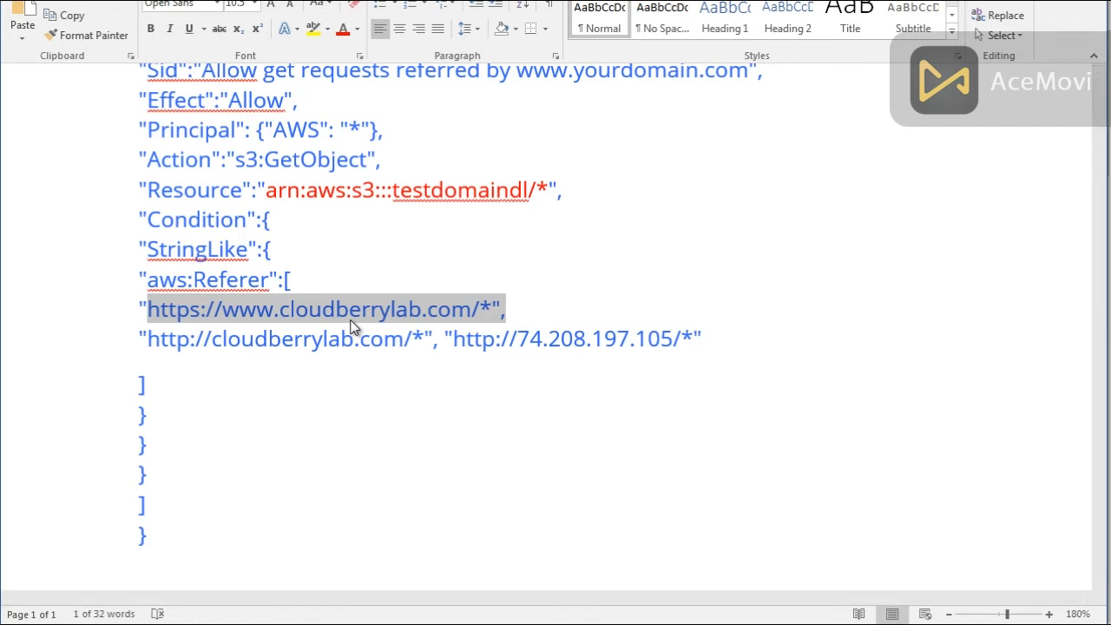
{"action": "left_click", "coordinate": [350, 310]}
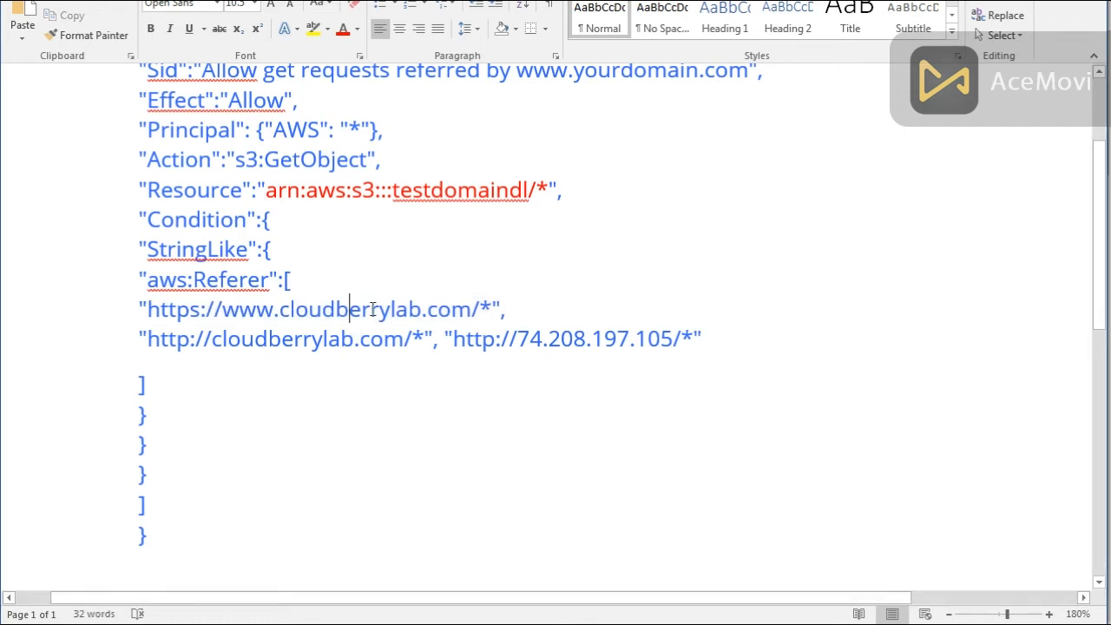
{"action": "left_click_drag", "start_coordinate": [473, 310], "coordinate": [150, 315]}
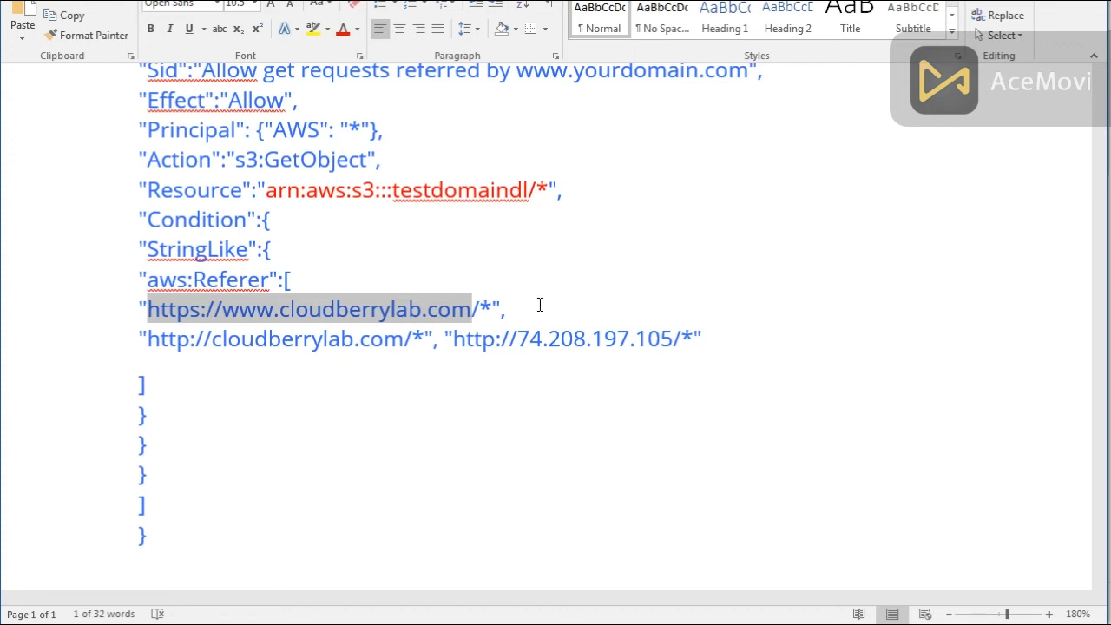
{"action": "left_click", "coordinate": [539, 305]}
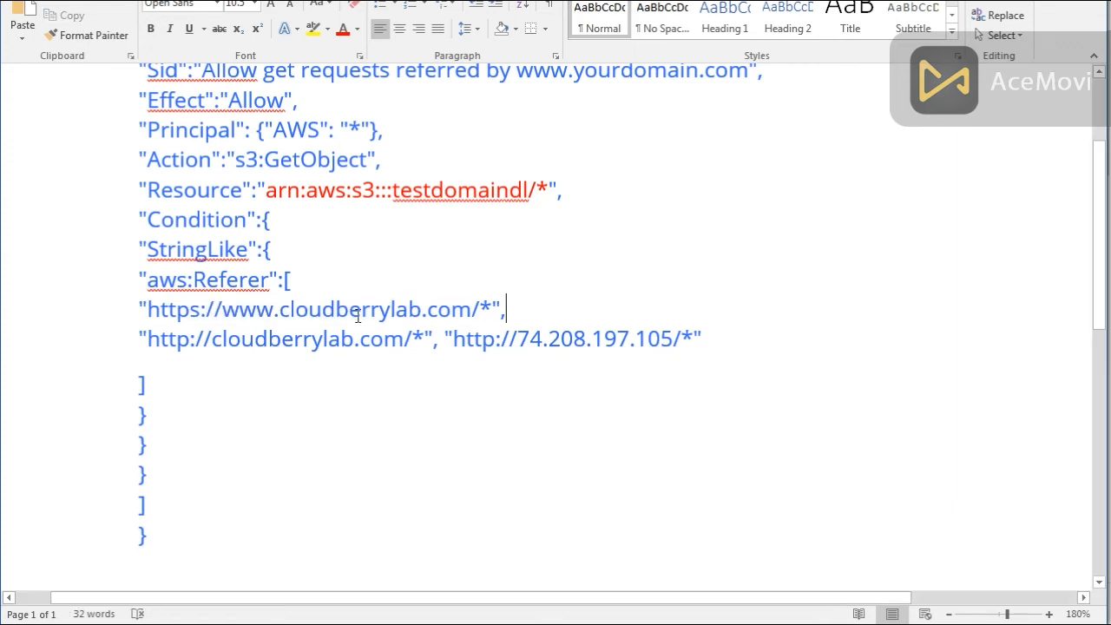
{"action": "left_click_drag", "start_coordinate": [147, 309], "coordinate": [476, 309]}
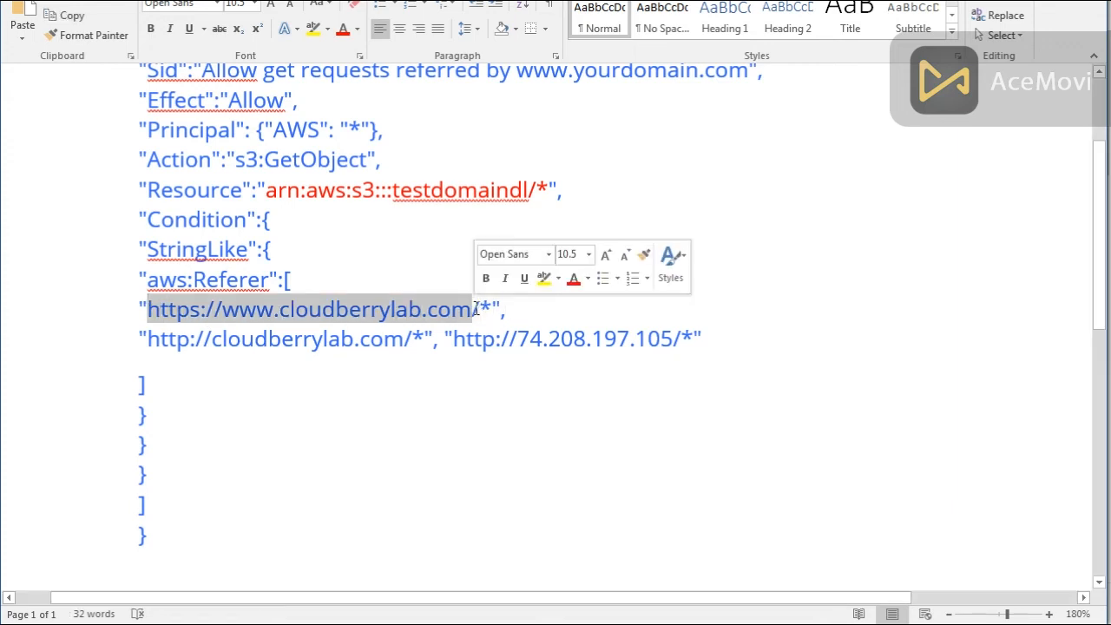
{"action": "left_click", "coordinate": [452, 339]}
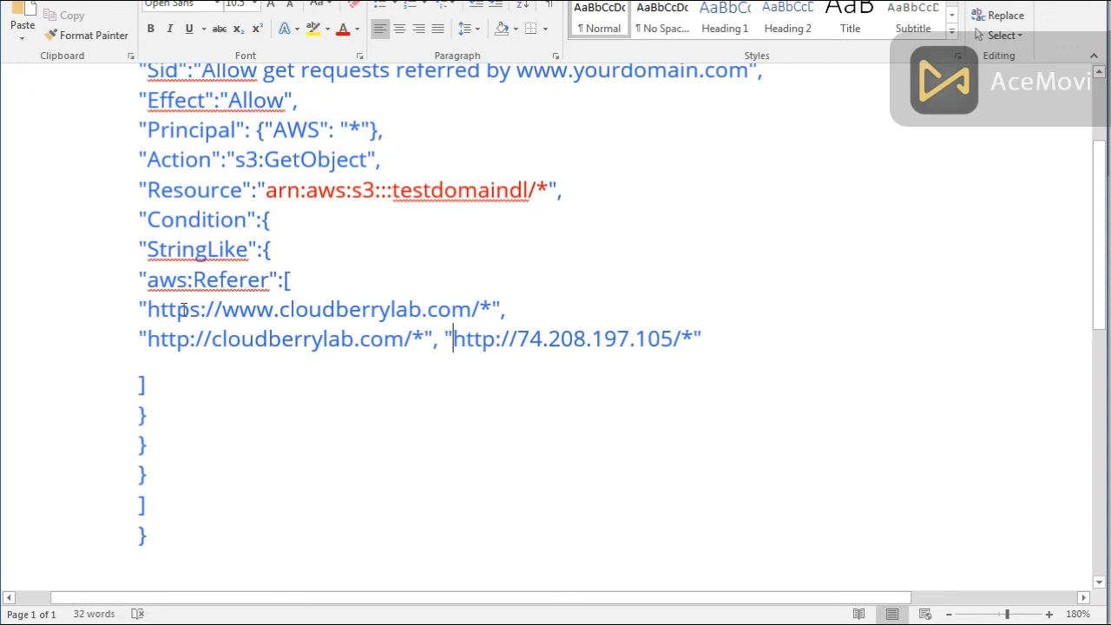
{"action": "left_click_drag", "start_coordinate": [279, 310], "coordinate": [476, 309]}
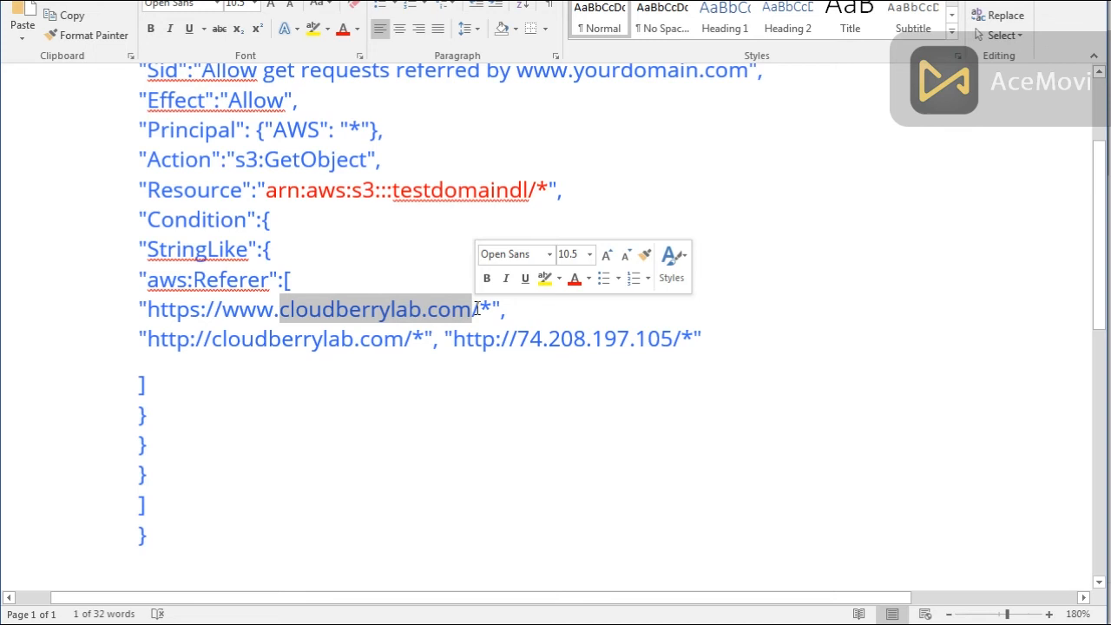
{"action": "type", "text": "yourdomain"}
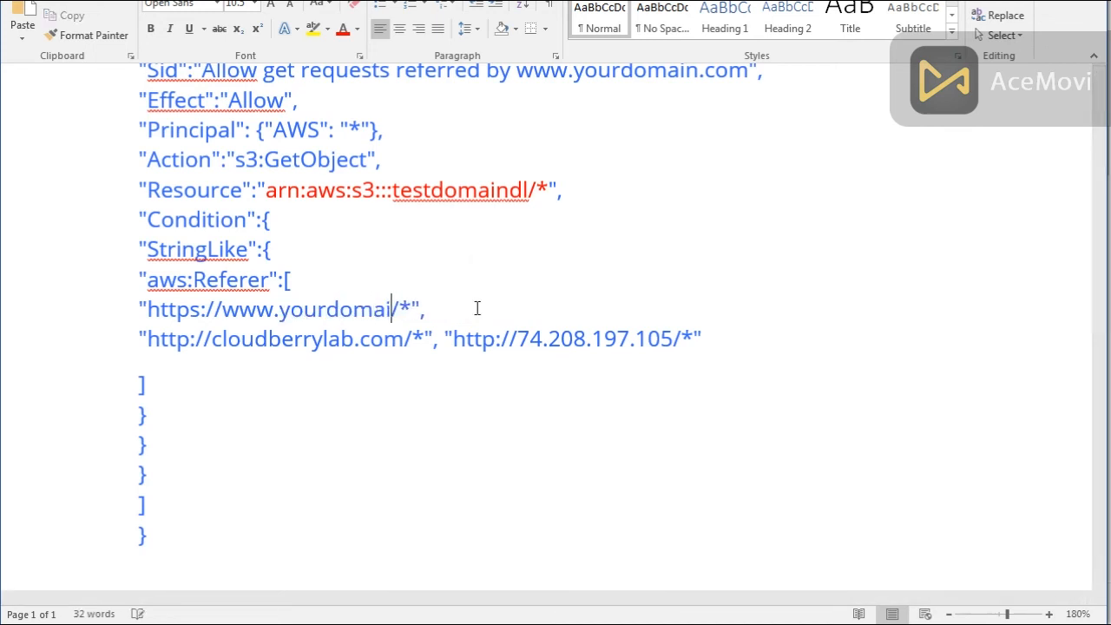
{"action": "type", "text": ".com"}
{"action": "key", "text": "Down"}
{"action": "key", "text": "Left"}
{"action": "key", "text": "Left"}
{"action": "key", "text": "Left"}
{"action": "key", "text": "Left"}
{"action": "key", "text": "Left"}
{"action": "key", "text": "Left"}
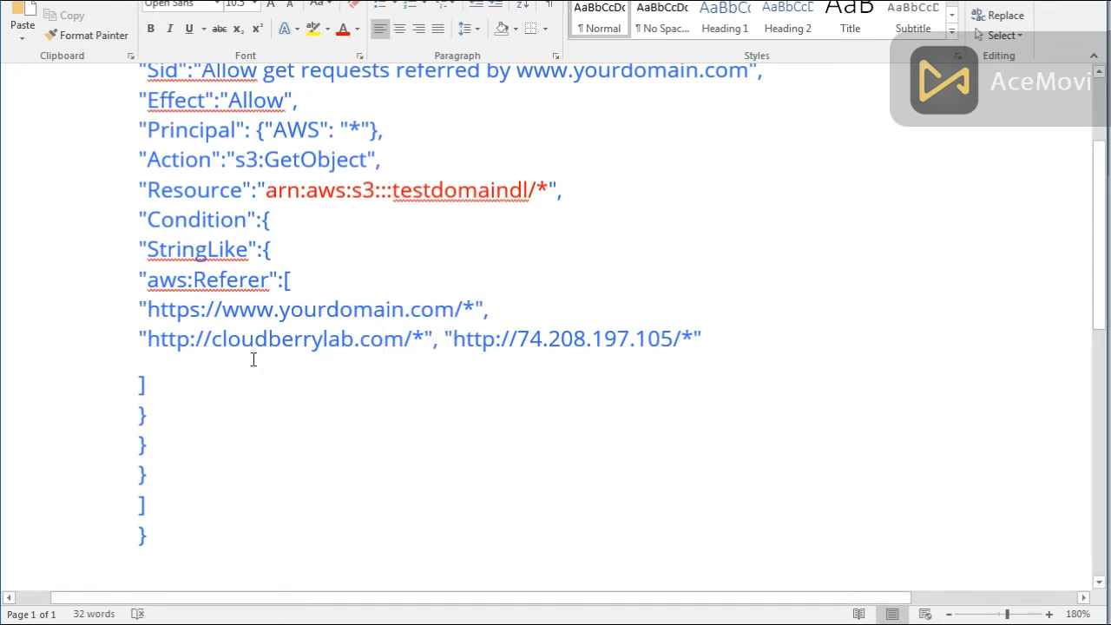
{"action": "left_click_drag", "start_coordinate": [216, 337], "coordinate": [404, 338]}
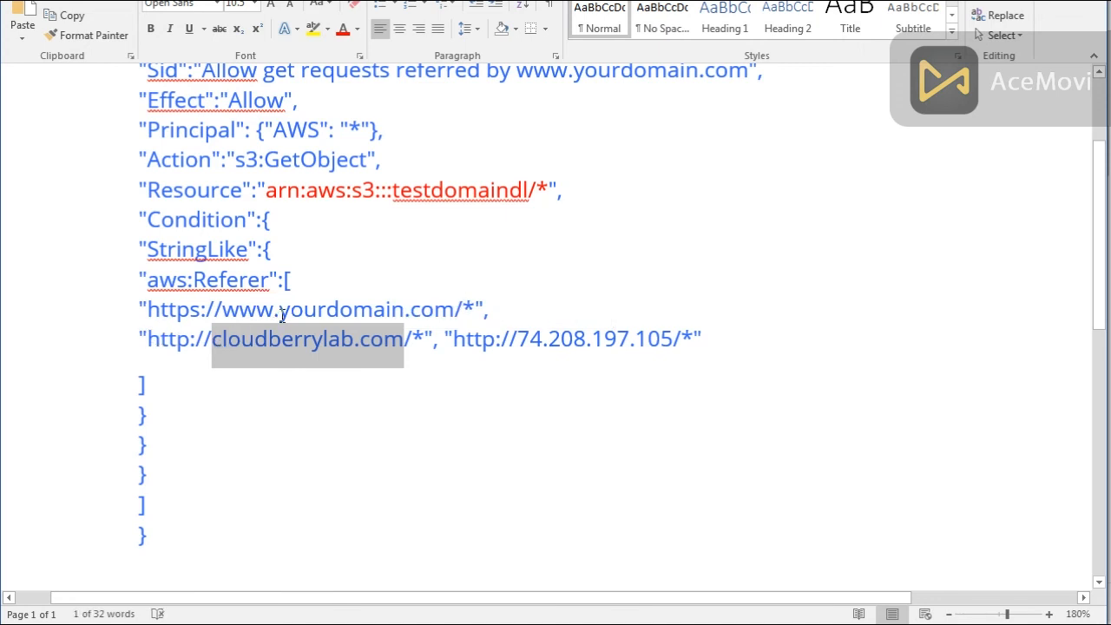
{"action": "type", "text": "yourdomain"}
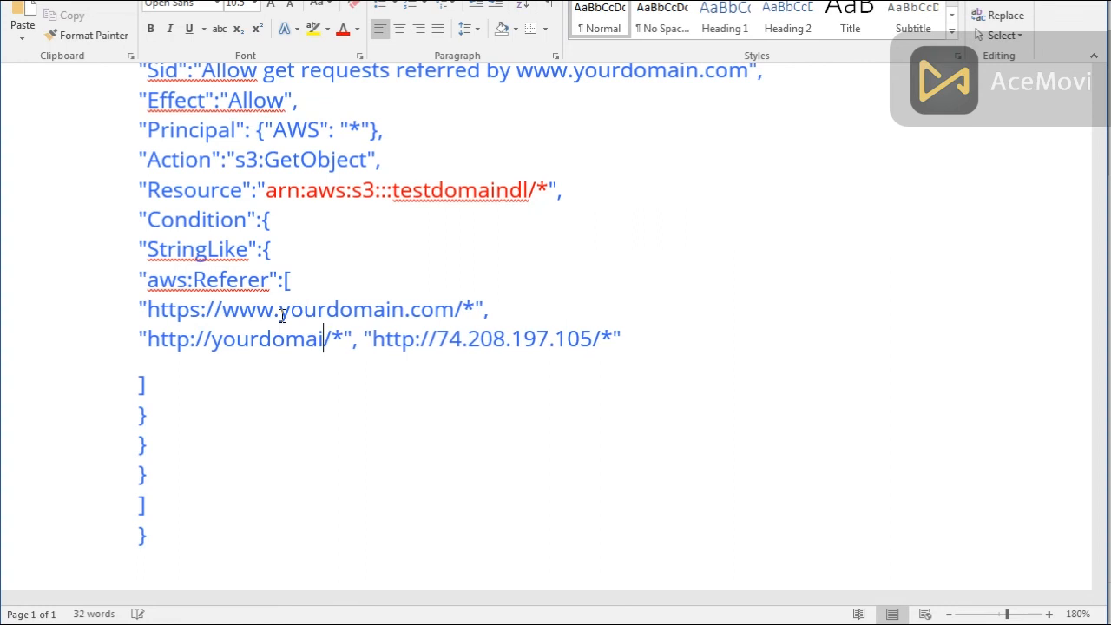
{"action": "type", "text": ".com"}
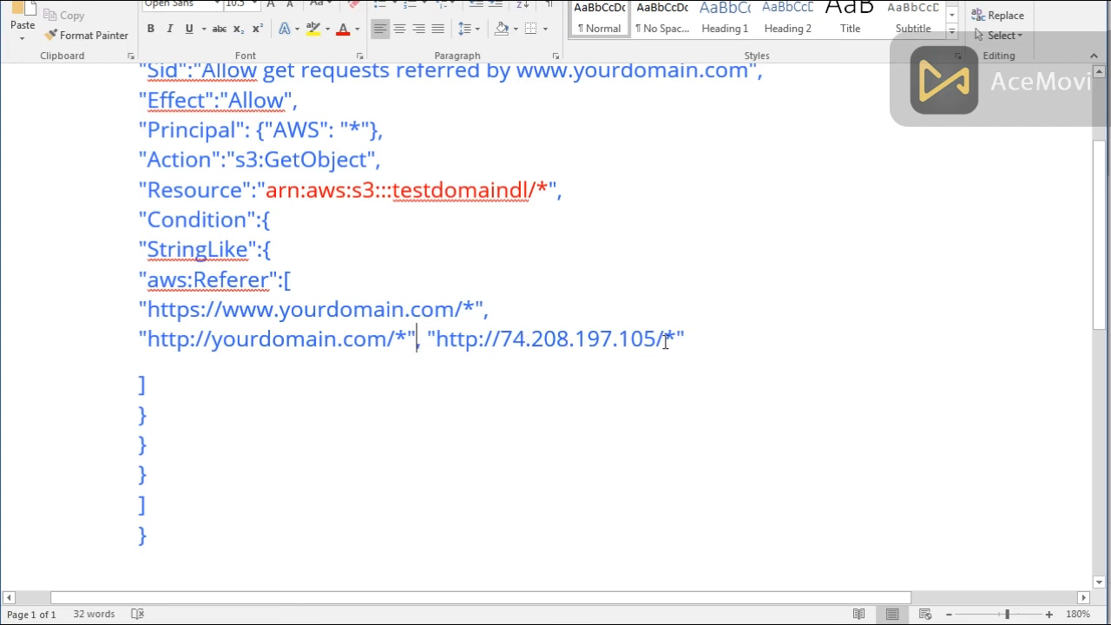
Replace the IP address in the third aws:Referer URL with yourdomain.net.
{"action": "left_click", "coordinate": [718, 342]}
{"action": "key", "text": "Left"}
{"action": "key", "text": "Left"}
{"action": "key", "text": "Right"}
{"action": "key", "text": "ctrl+shift+Left"}
{"action": "key", "text": "ctrl+shift+Left"}
{"action": "key", "text": "ctrl+shift+Left"}
{"action": "key", "text": "ctrl+shift+Left"}
{"action": "key", "text": "ctrl+shift+Left"}
{"action": "key", "text": "ctrl+shift+Left"}
{"action": "key", "text": "shift+Left"}
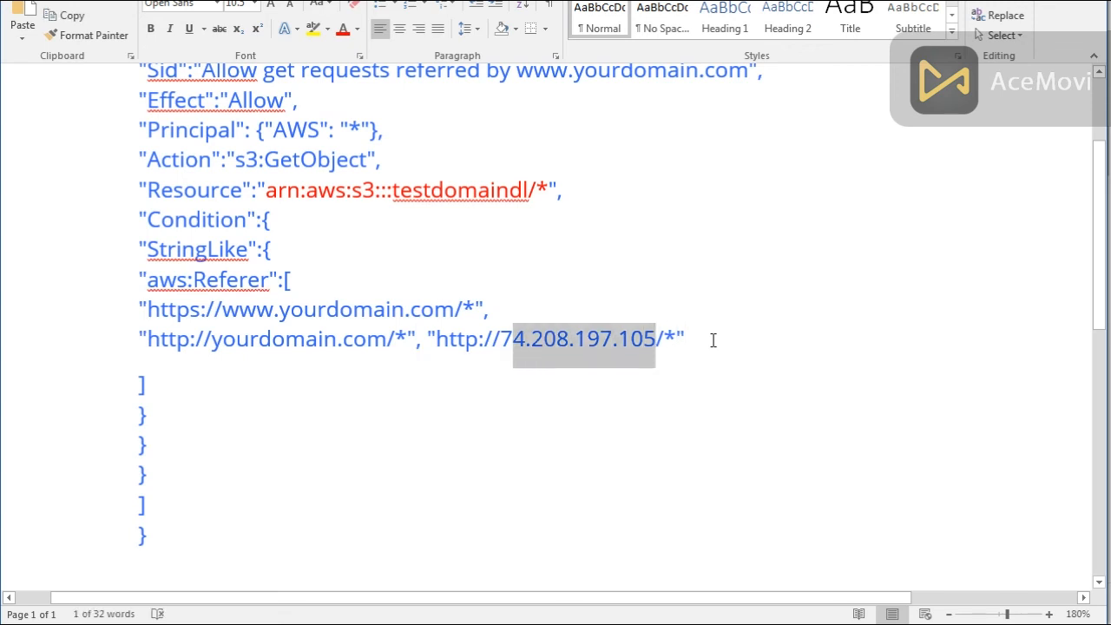
{"action": "key", "text": "shift+Left"}
{"action": "type", "text": "yourdomain.net"}
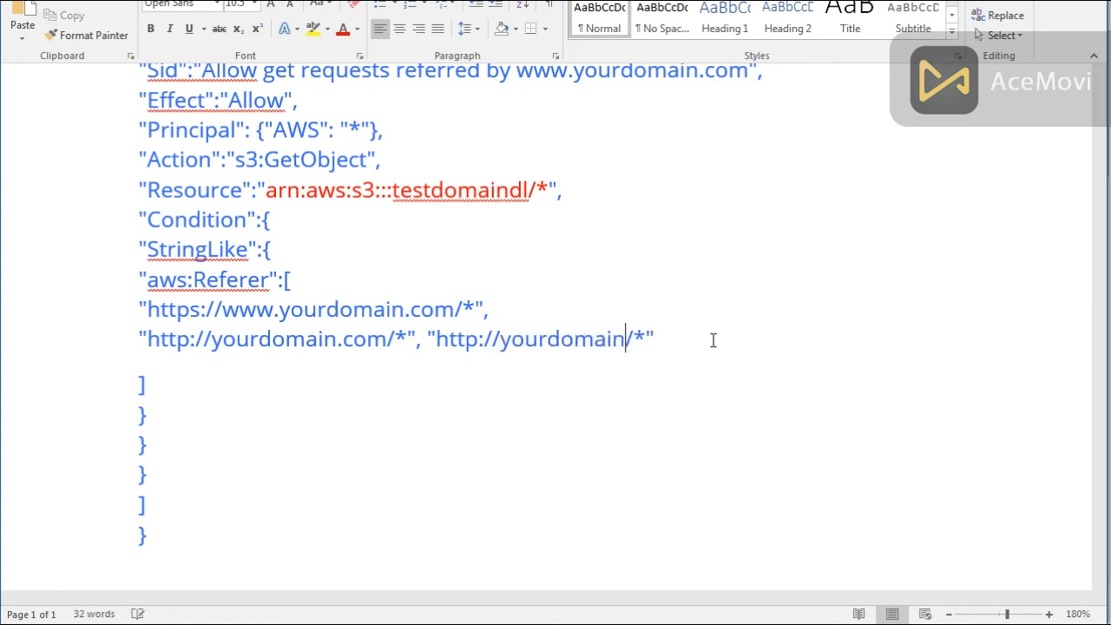
{"action": "key", "text": "End"}
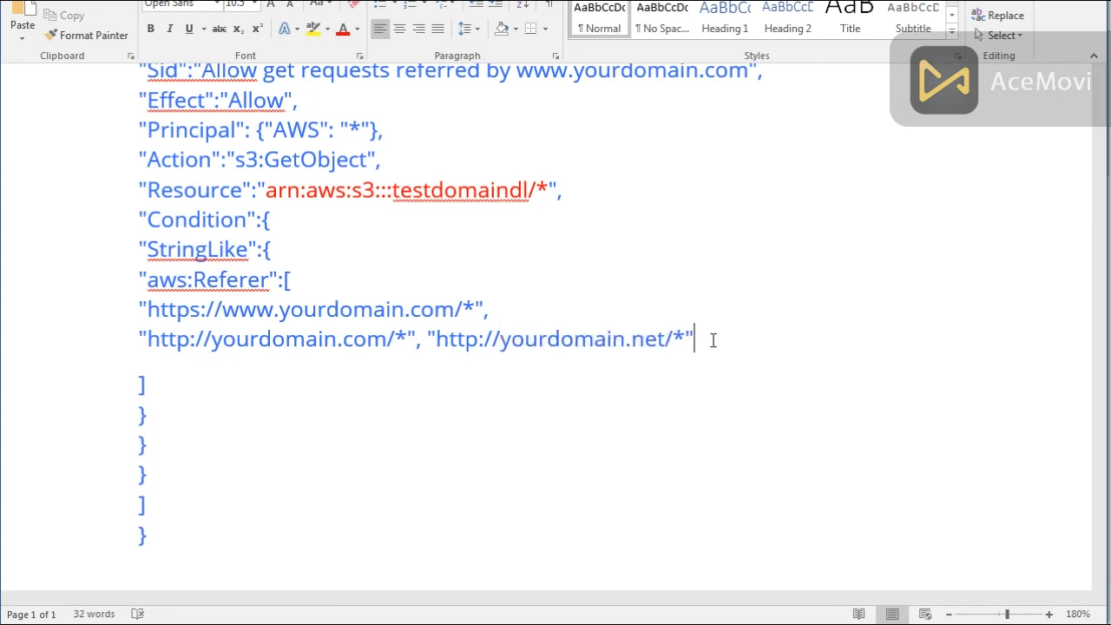
{"action": "type", "text": ","}
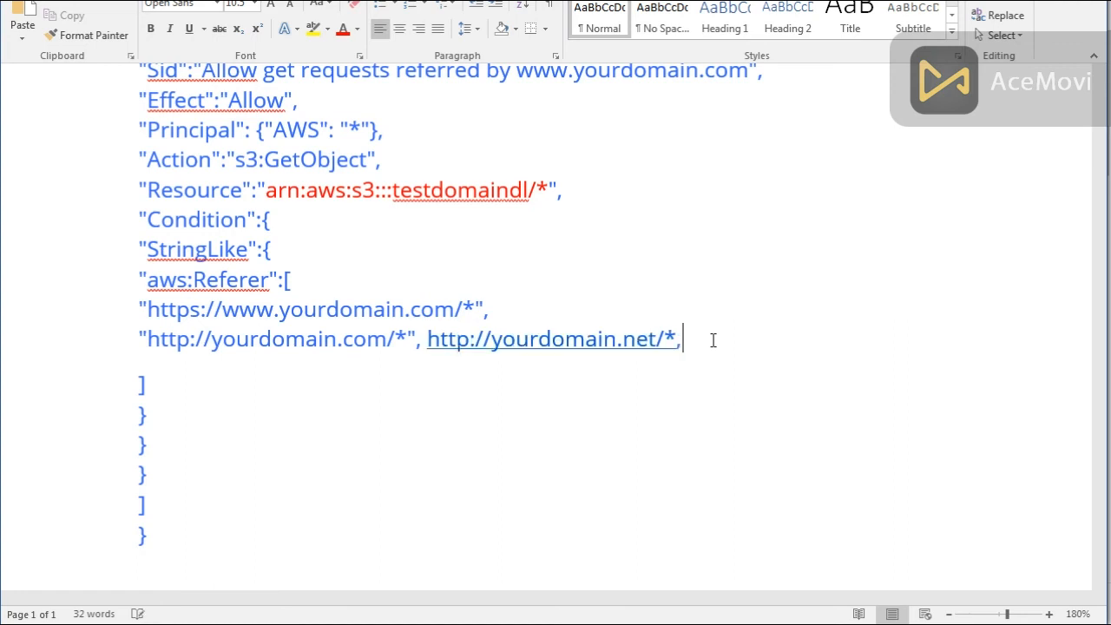
{"action": "key", "text": "ctrl+z"}
{"action": "type", "text": ","}
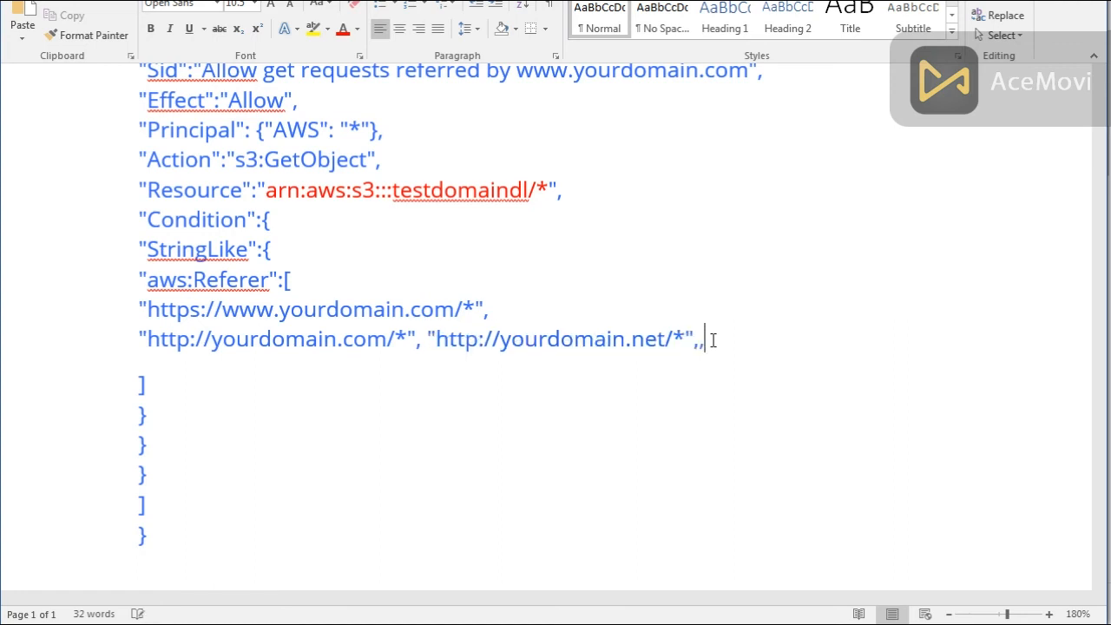
{"action": "key", "text": "BackSpace"}
{"action": "key", "text": "BackSpace"}
{"action": "type", "text": ","}
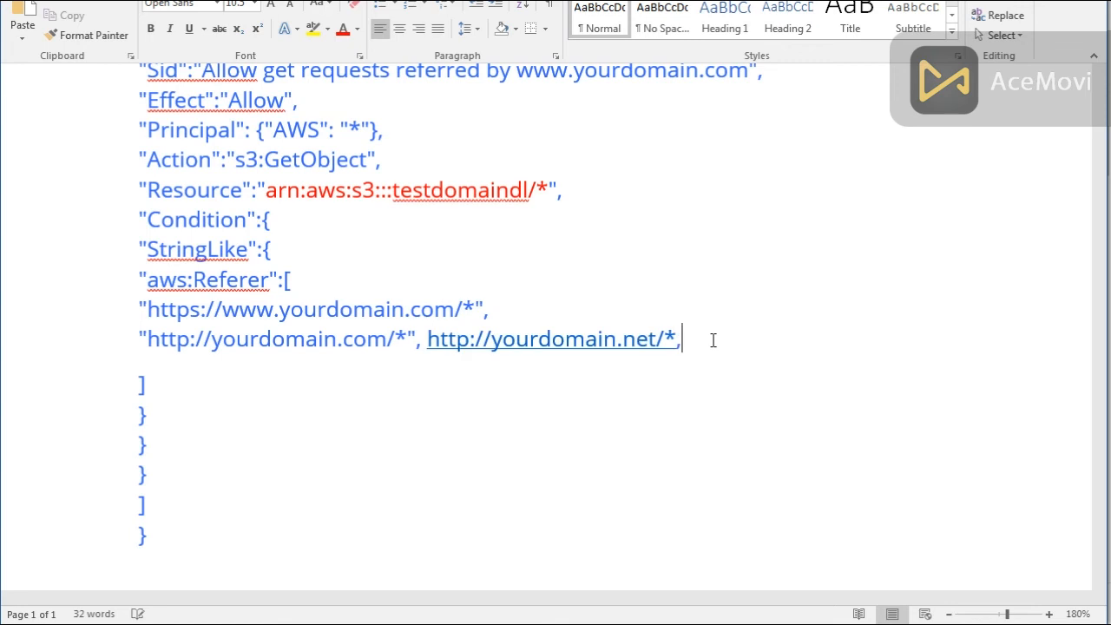
{"action": "key", "text": "ctrl+z"}
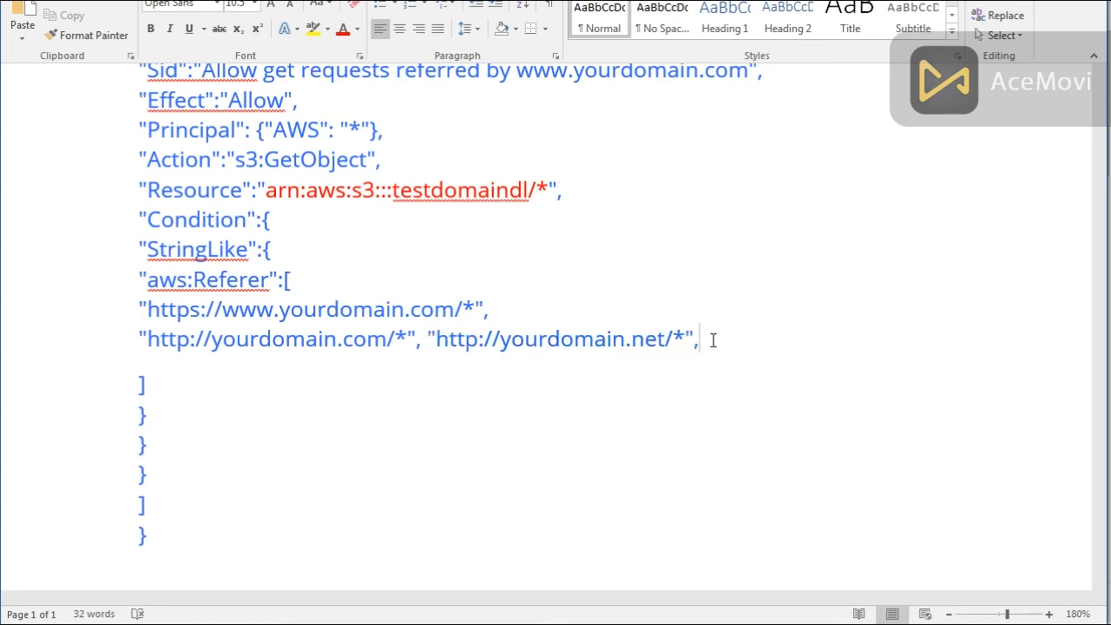
{"action": "type", "text": "\", \""}
{"action": "key", "text": "Left"}
{"action": "type", "text": "httt"}
{"action": "key", "text": "BackSpace"}
{"action": "type", "text": "p://www.yourdomain.io"}
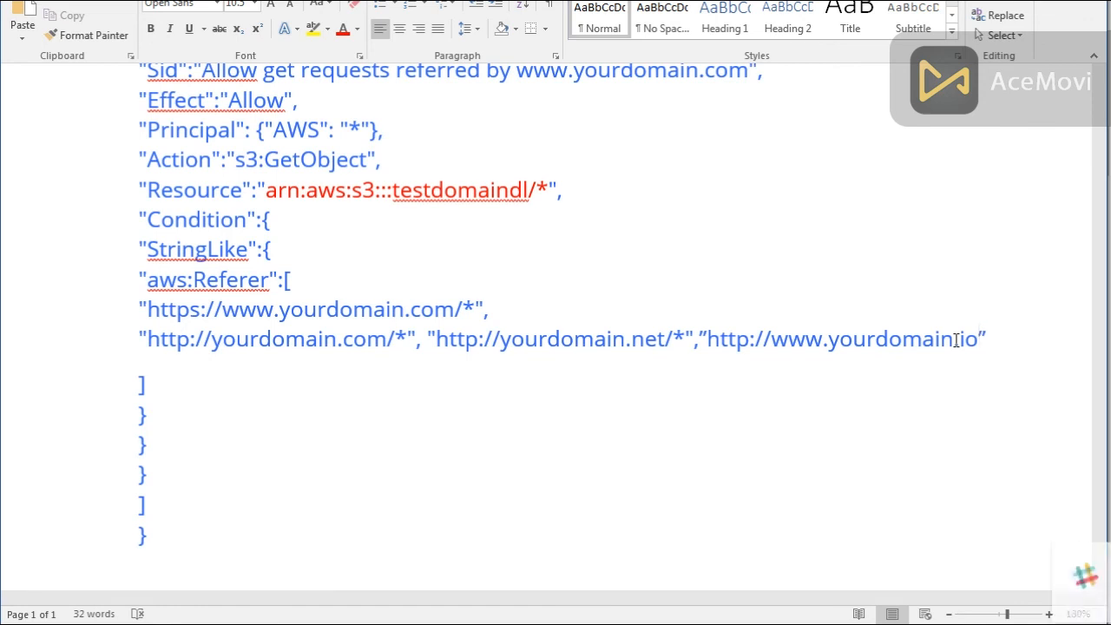
Copy the entire edited policy script from the Word document.
{"action": "left_click", "coordinate": [540, 261]}
{"action": "key", "text": "ctrl+a"}
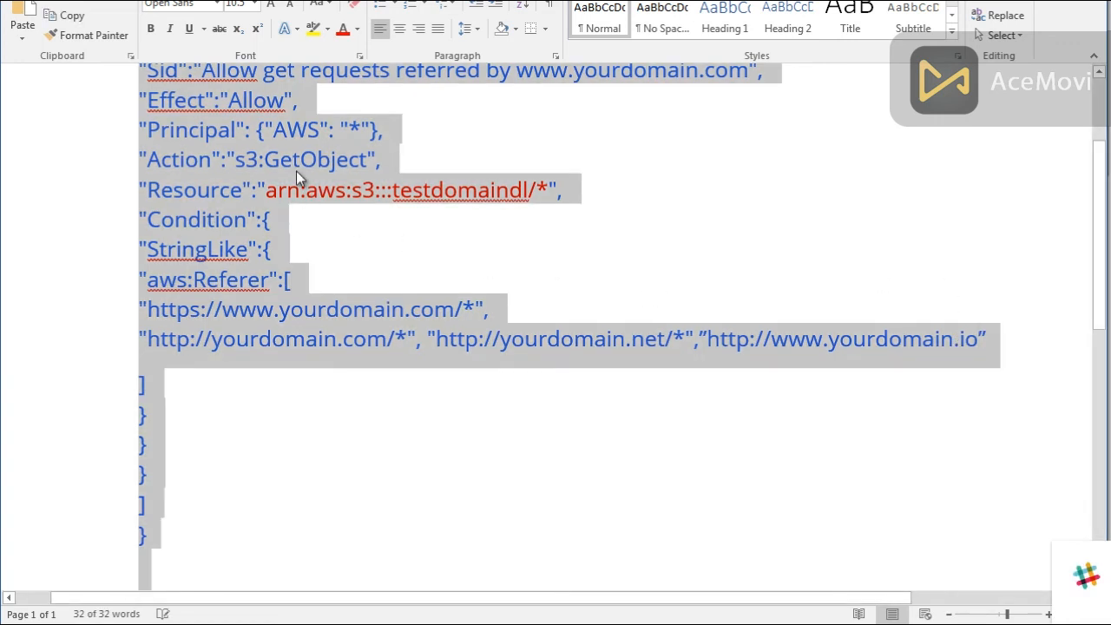
{"action": "right_click", "coordinate": [296, 171]}
{"action": "left_click", "coordinate": [330, 206]}
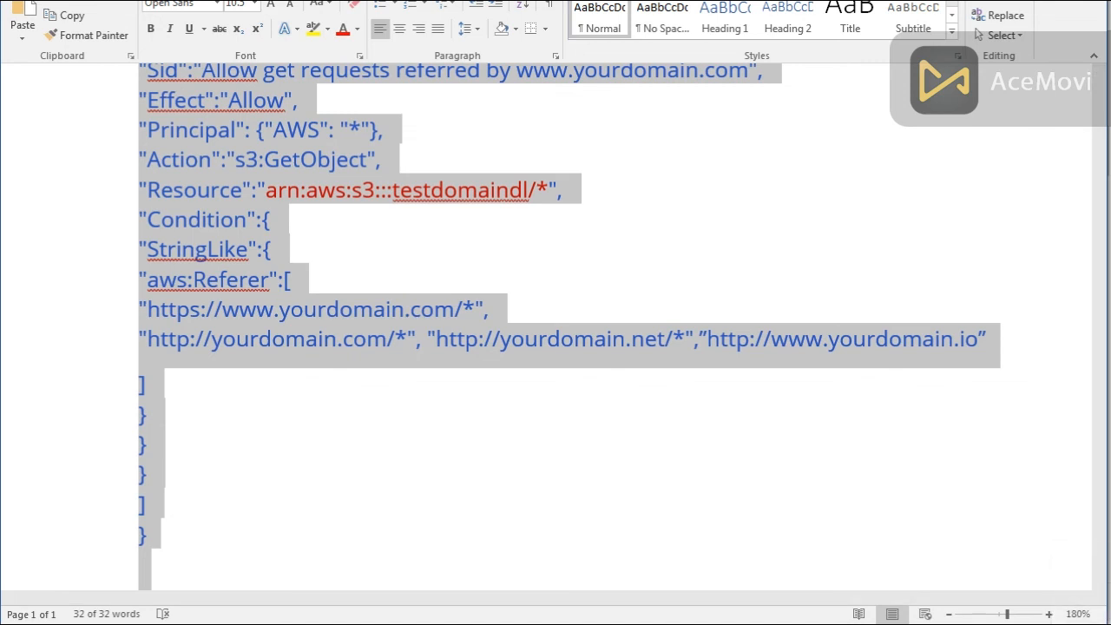
Leave the Word document and open a blank Notepad window over the Policy Designer.
{"action": "left_click", "coordinate": [1085, 2]}
{"action": "left_click", "coordinate": [685, 306]}
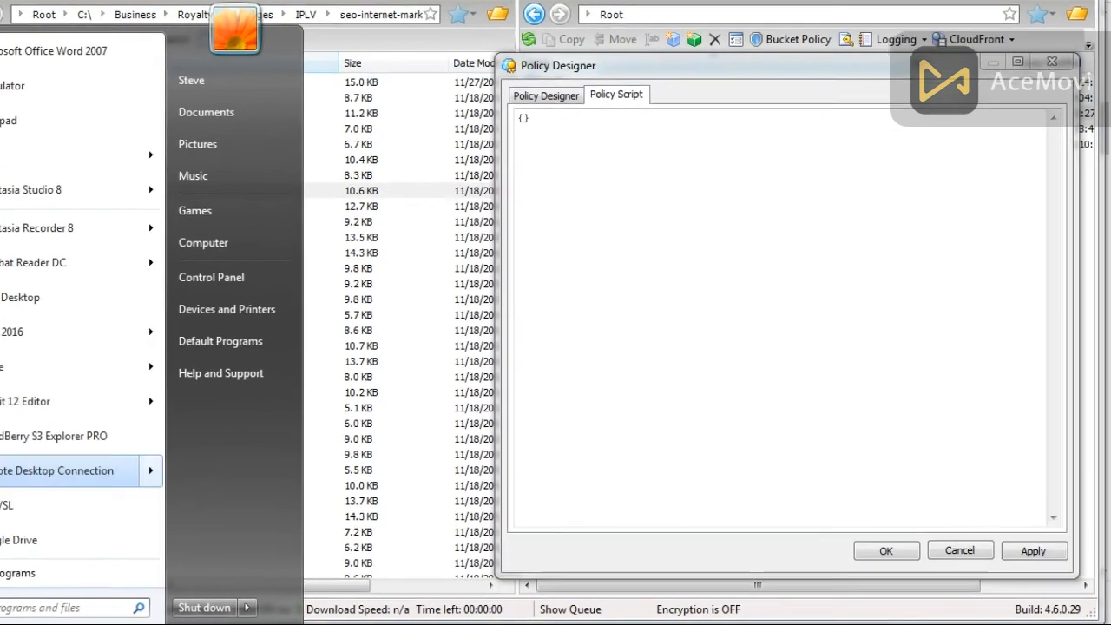
{"action": "left_click", "coordinate": [42, 128]}
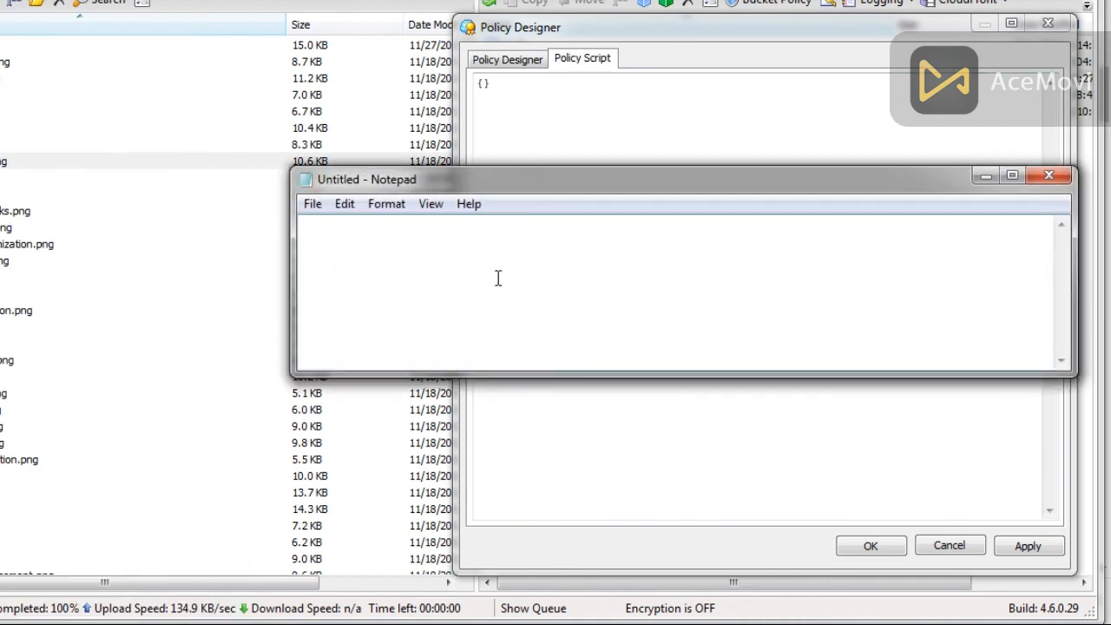
Paste the copied bucket policy into the blank Notepad document and resize and reposition its window to show the whole script.
{"action": "right_click", "coordinate": [498, 278]}
{"action": "left_click", "coordinate": [554, 365]}
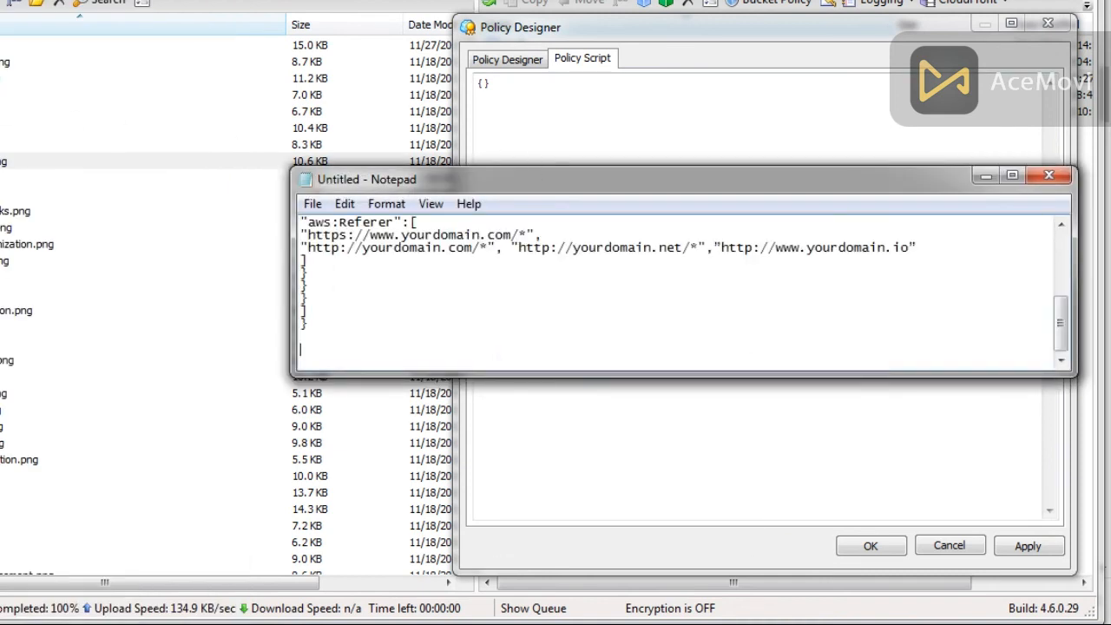
{"action": "left_click_drag", "start_coordinate": [1083, 372], "coordinate": [927, 549]}
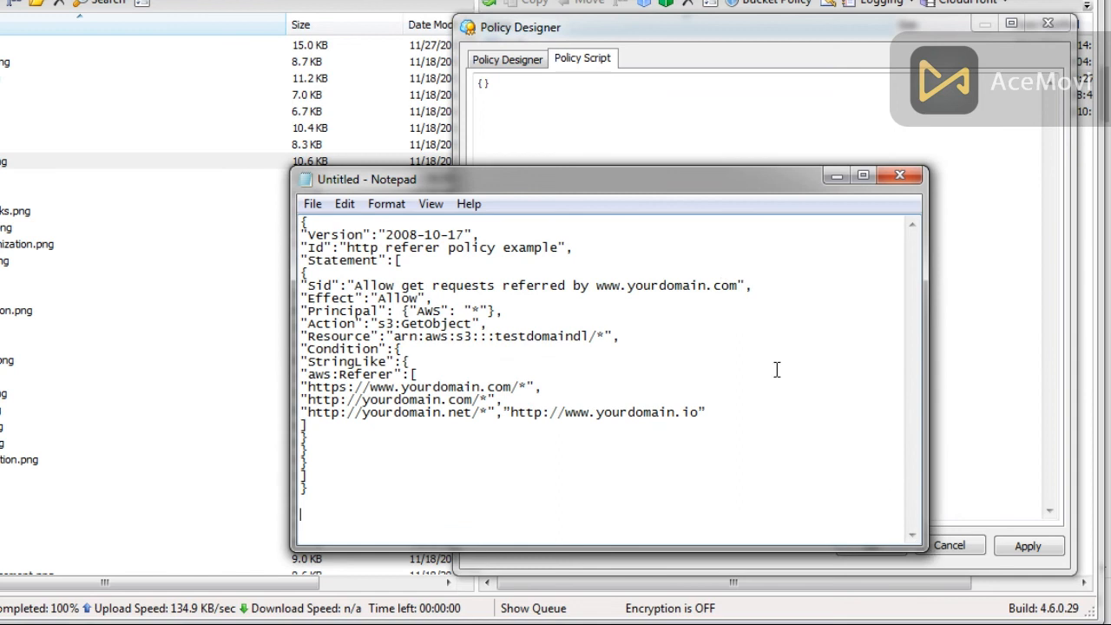
{"action": "left_click_drag", "start_coordinate": [711, 198], "coordinate": [680, 123]}
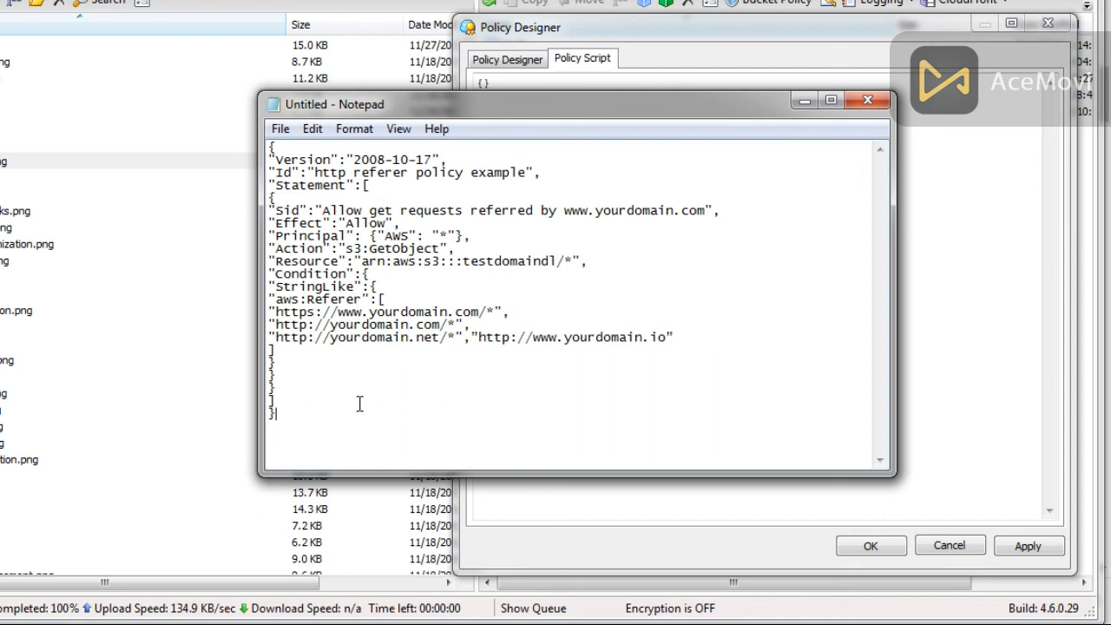
Copy the entire policy text from Notepad and minimize its window to return to the Policy Designer.
{"action": "key", "text": "ctrl+a"}
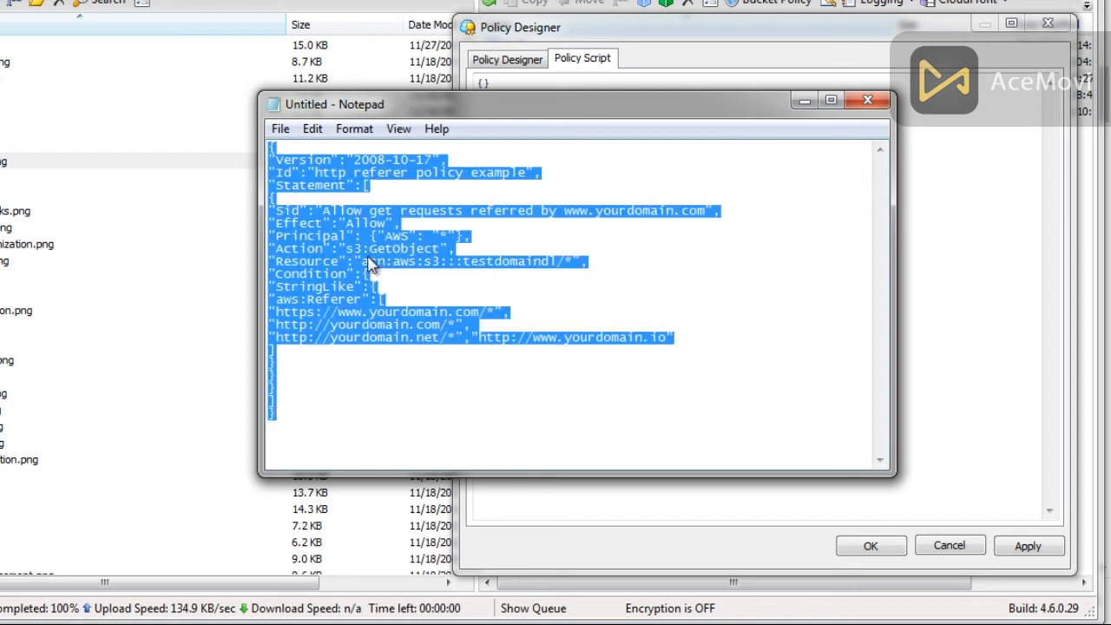
{"action": "right_click", "coordinate": [366, 258]}
{"action": "left_click", "coordinate": [404, 318]}
{"action": "left_click", "coordinate": [805, 101]}
Replace the {} placeholder in the policy script with the copied policy, try to save it, and dismiss the resulting dialog.
{"action": "left_click_drag", "start_coordinate": [493, 87], "coordinate": [480, 84]}
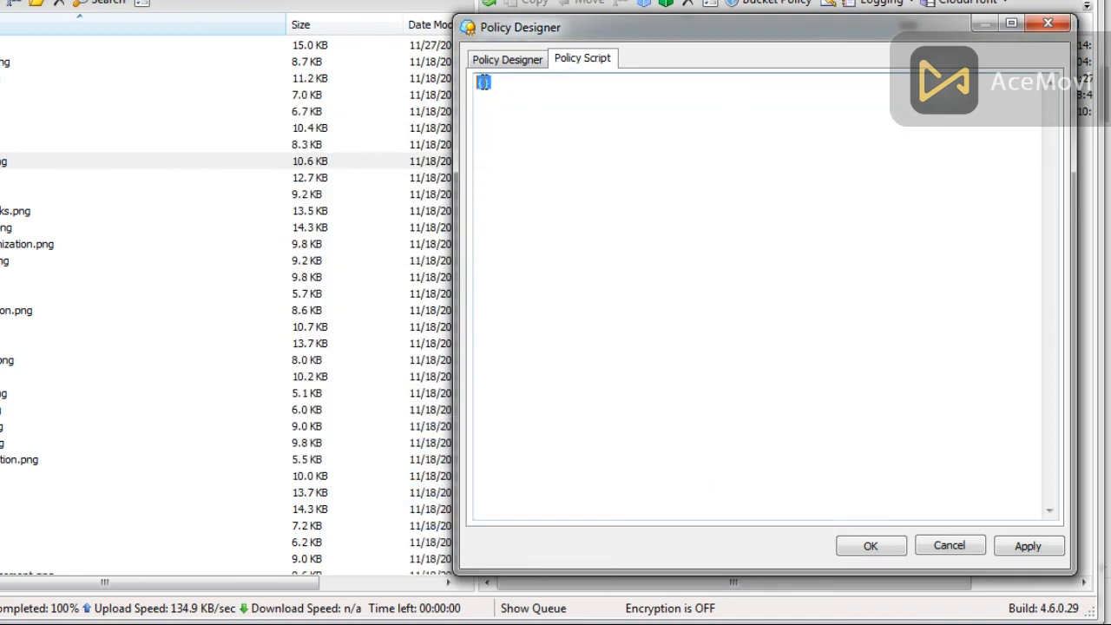
{"action": "key", "text": "BackSpace"}
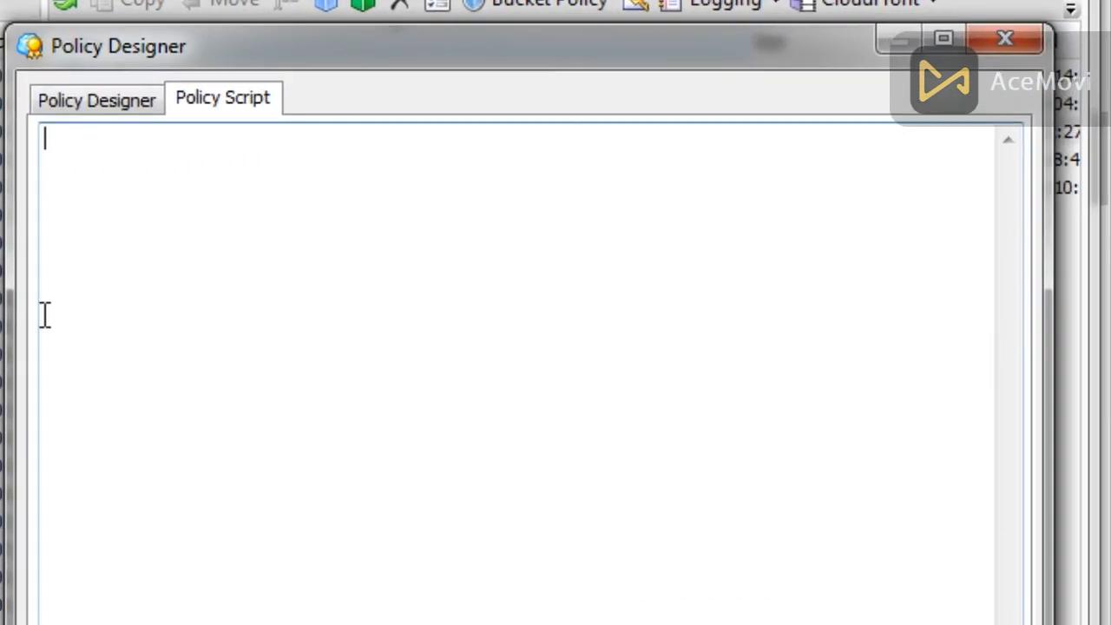
{"action": "right_click", "coordinate": [160, 205]}
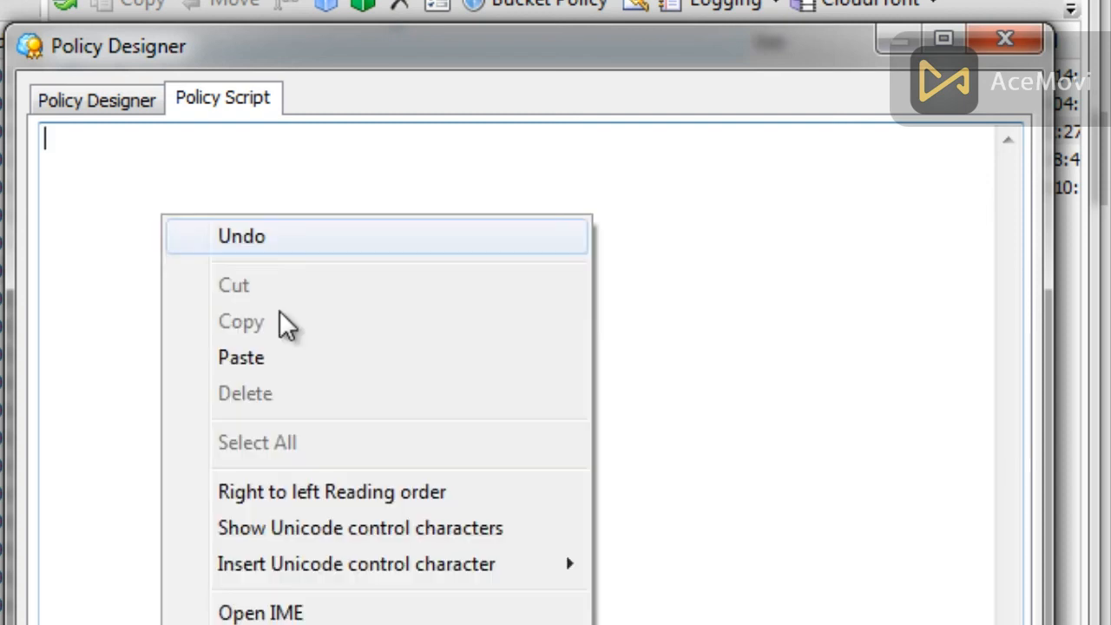
{"action": "left_click", "coordinate": [292, 359]}
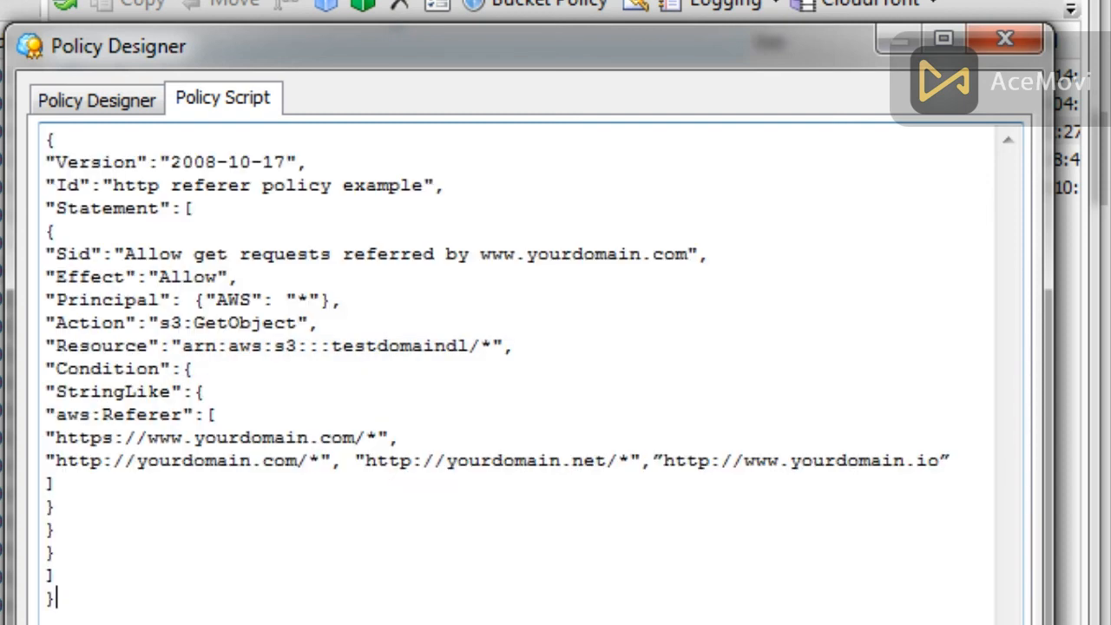
{"action": "left_click", "coordinate": [833, 620]}
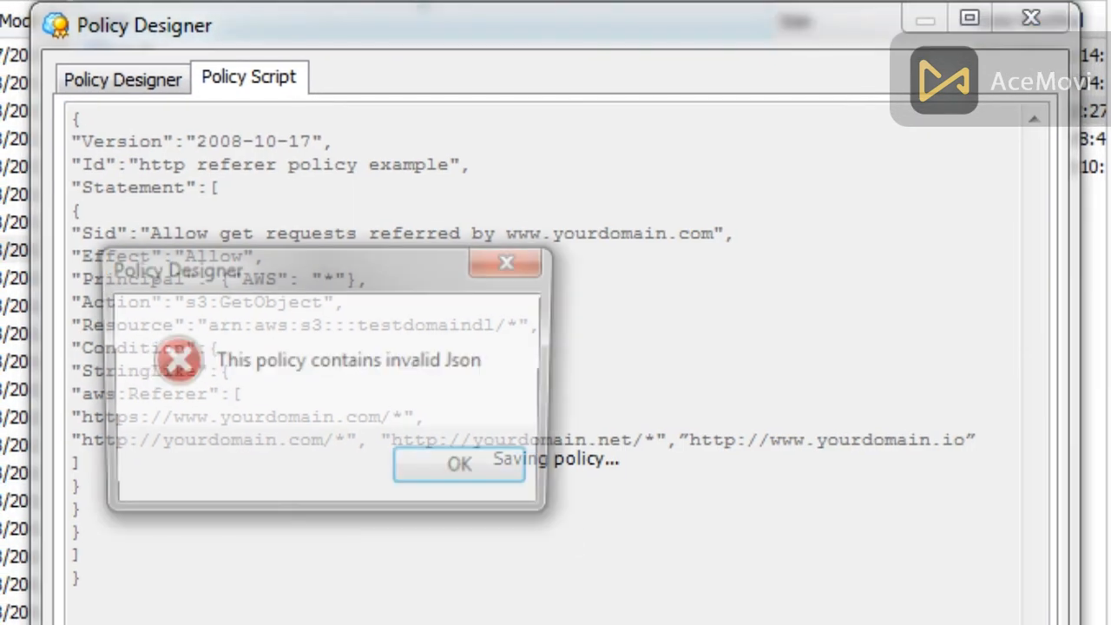
{"action": "left_click", "coordinate": [469, 471]}
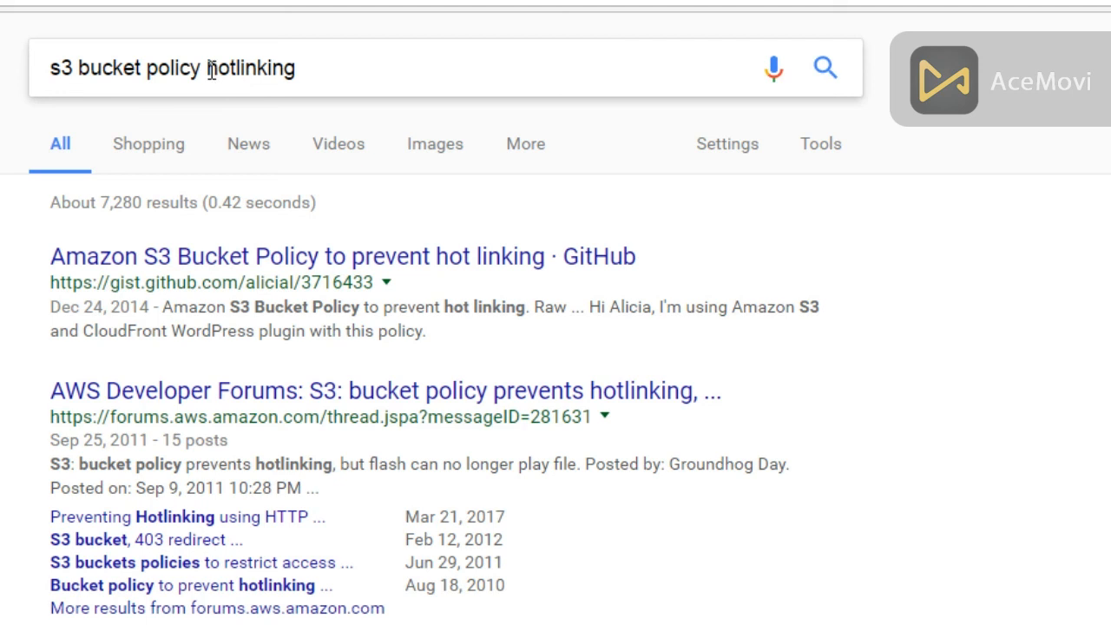
Switch to the browser and look through the Google results for "s3 bucket policy hotlinking".
{"action": "left_click_drag", "start_coordinate": [210, 69], "coordinate": [299, 65]}
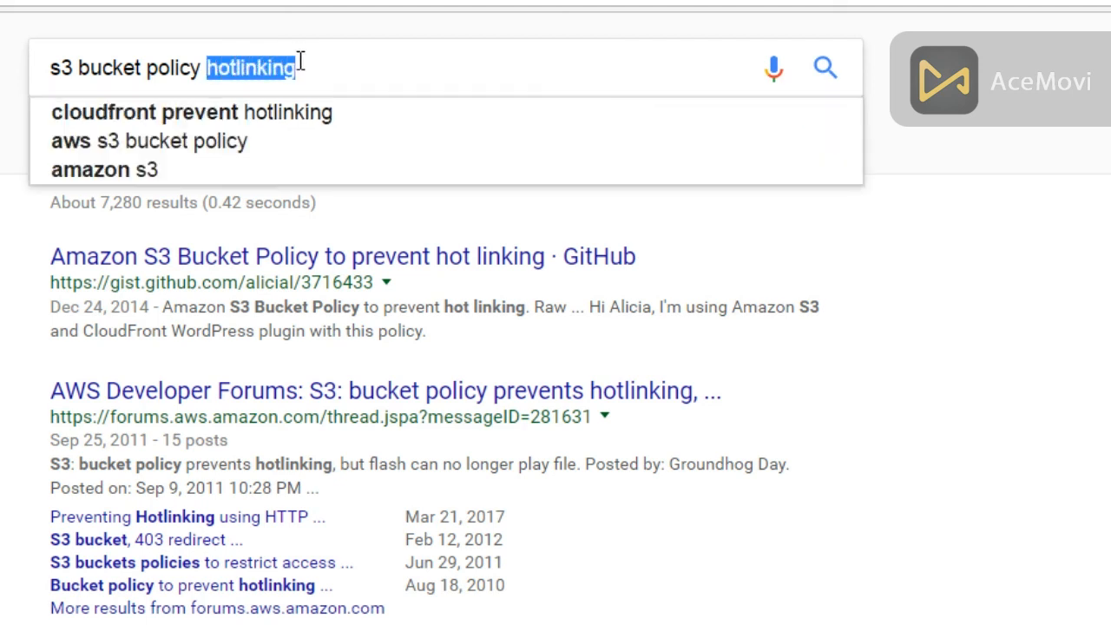
{"action": "left_click", "coordinate": [35, 320]}
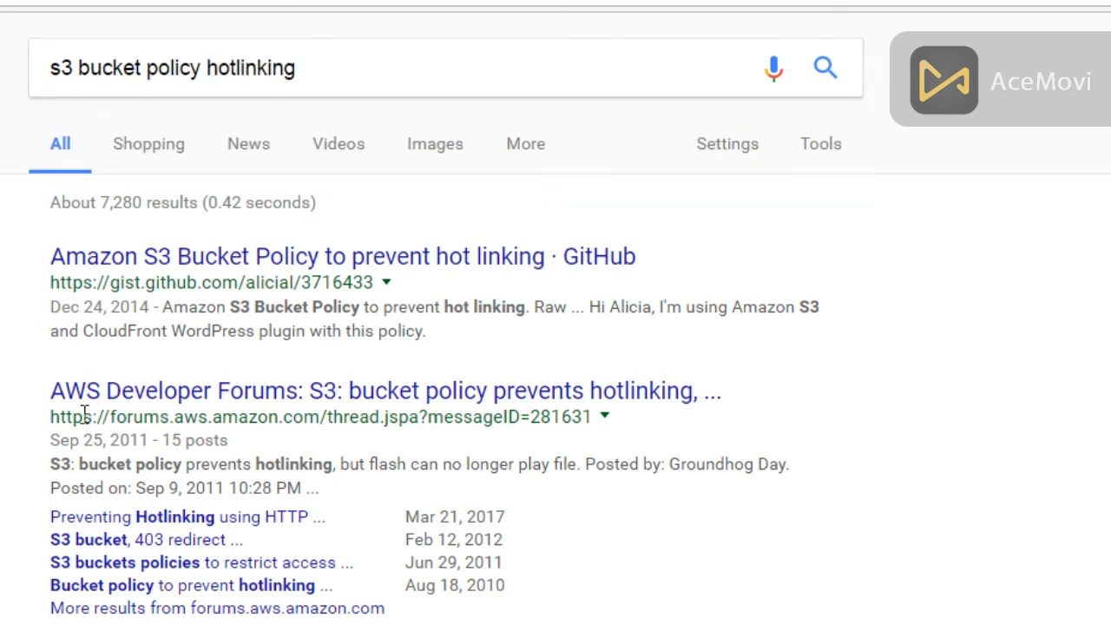
{"action": "scroll", "coordinate": [5, 499], "scroll_direction": "down", "scroll_amount": 4}
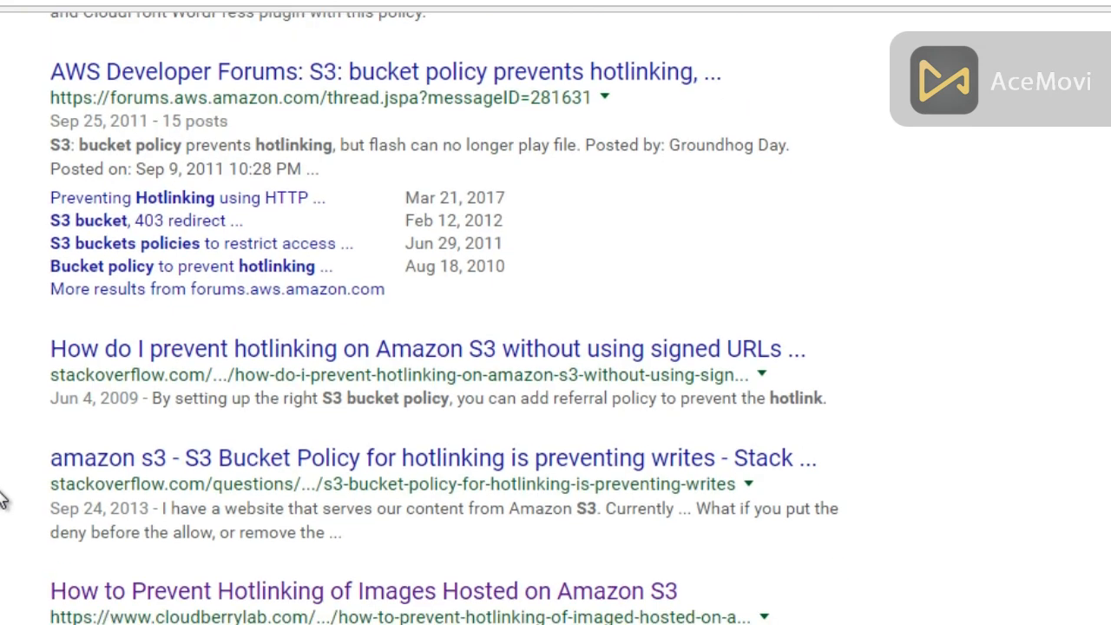
{"action": "scroll", "coordinate": [4, 500], "scroll_direction": "up", "scroll_amount": 1}
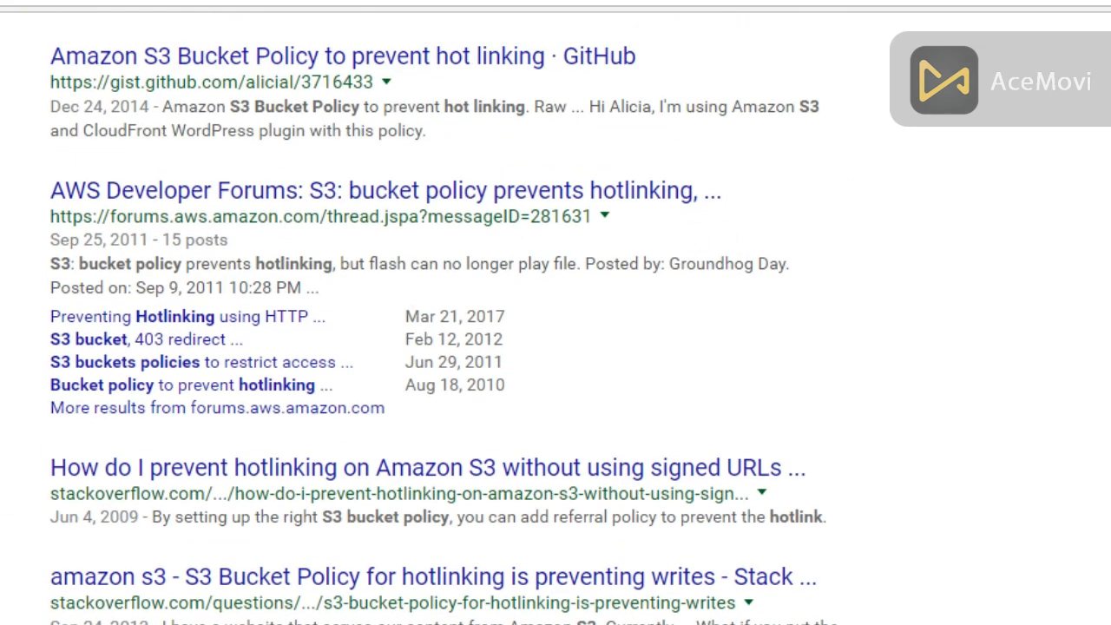